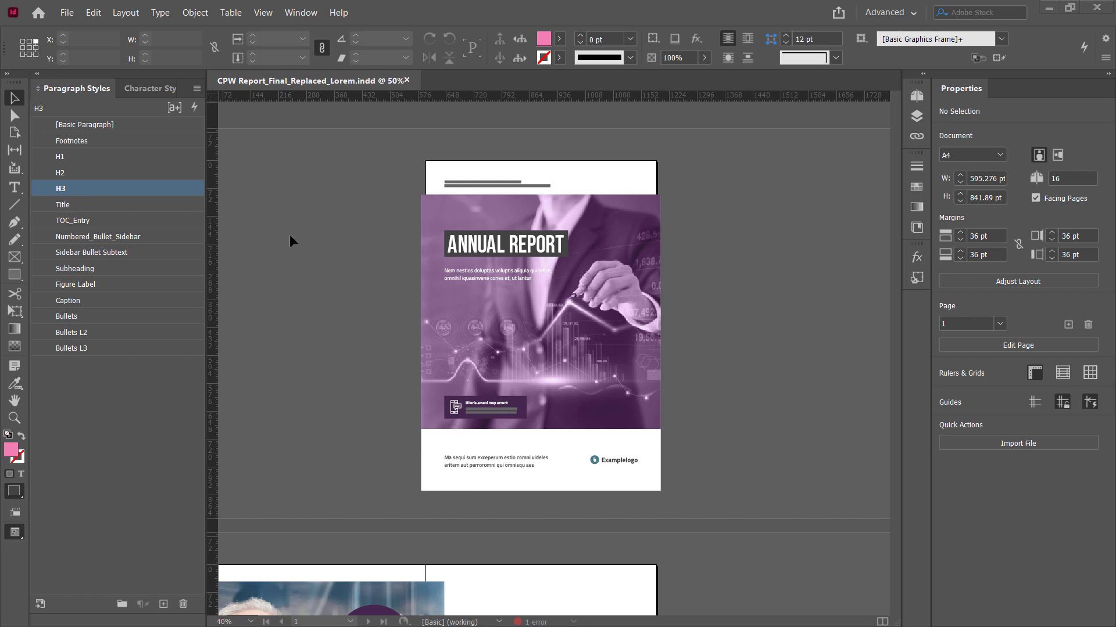
# Step: Show the Swatches panel listing the annual report's colours, including Dk Purple and Med. Grey
pyautogui.press('F5')
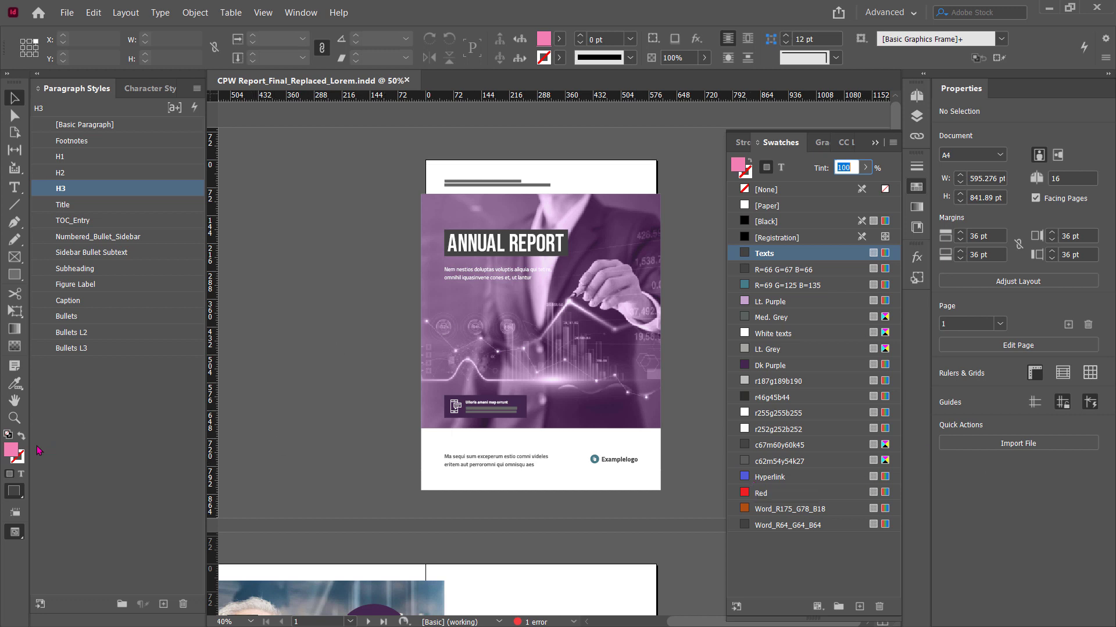
# Step: Inspect the fill colour's hex value without changing it, then bring up Colour Contrast Analyser
pyautogui.click(13, 452)
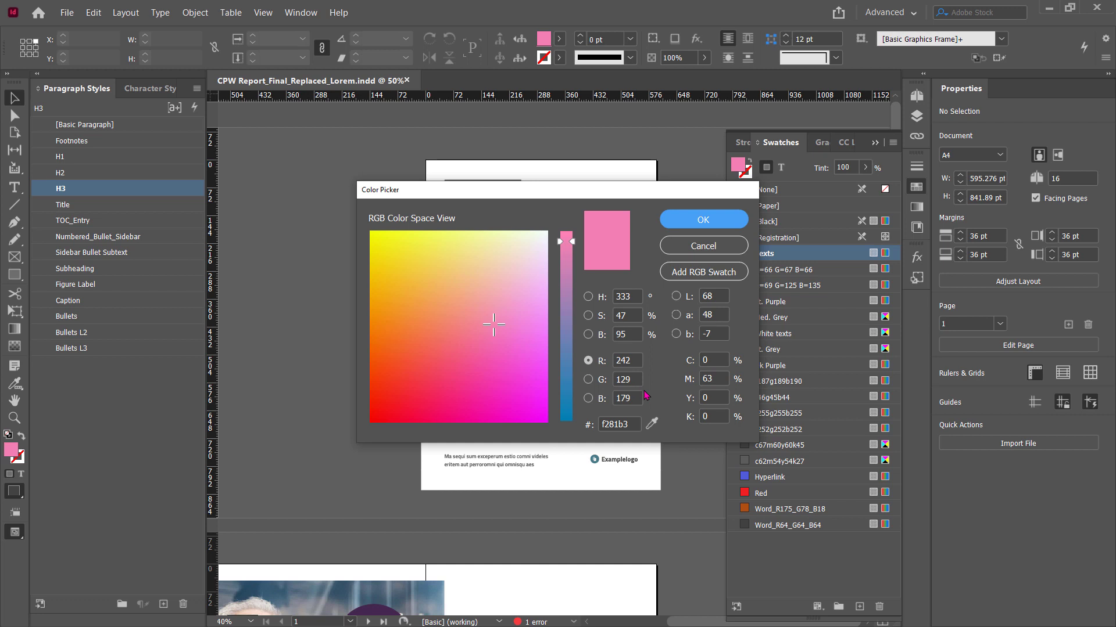
pyautogui.doubleClick(605, 421)
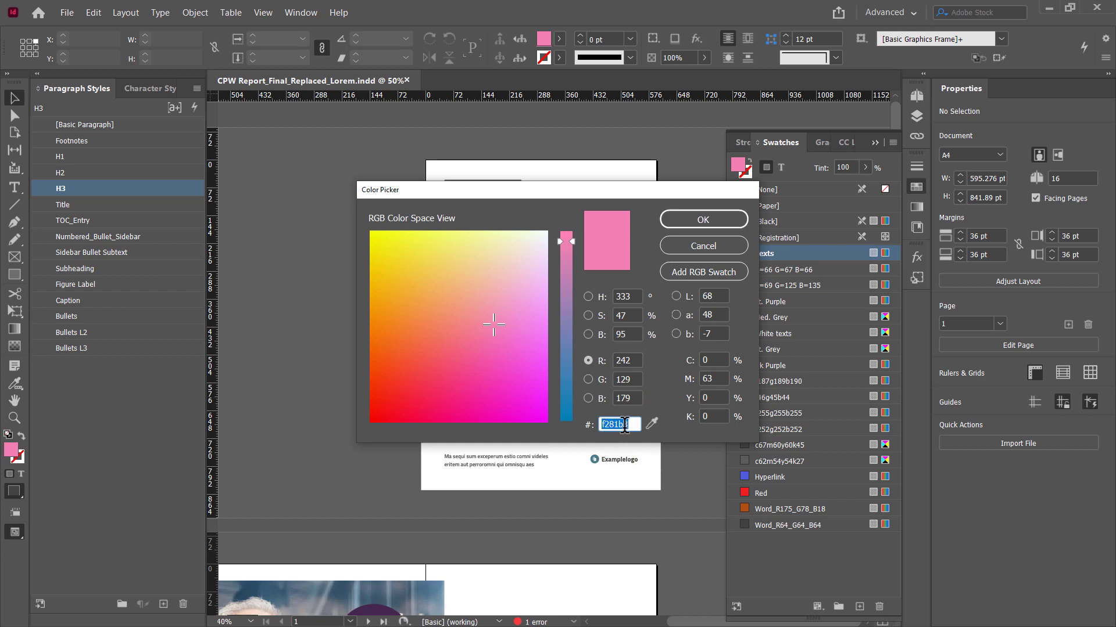
pyautogui.click(703, 256)
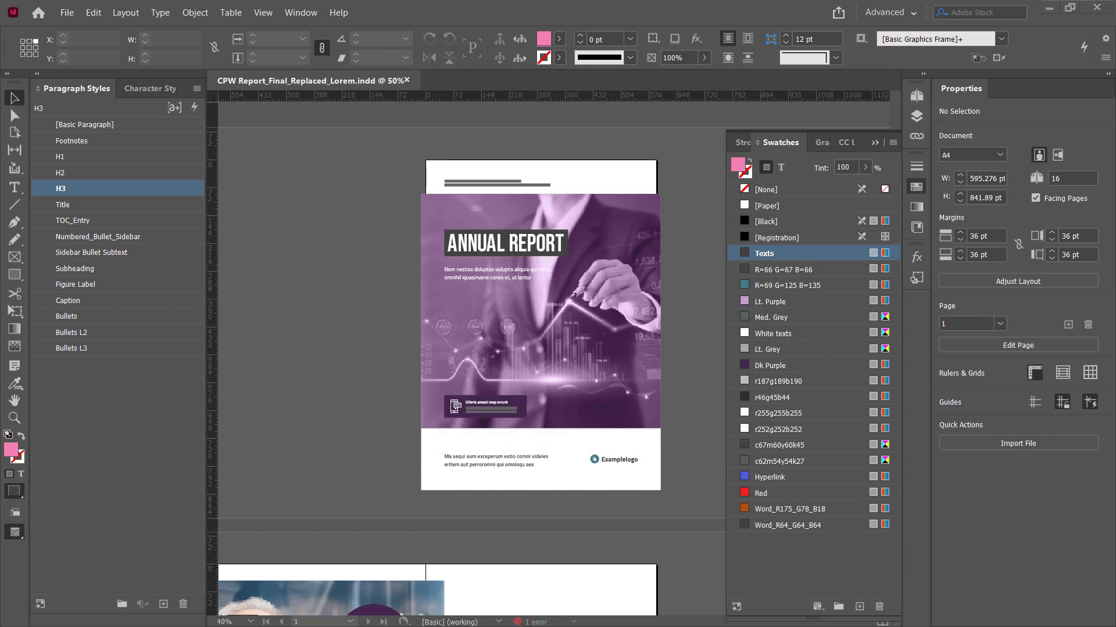
pyautogui.hotkey('alt', 'Tab')
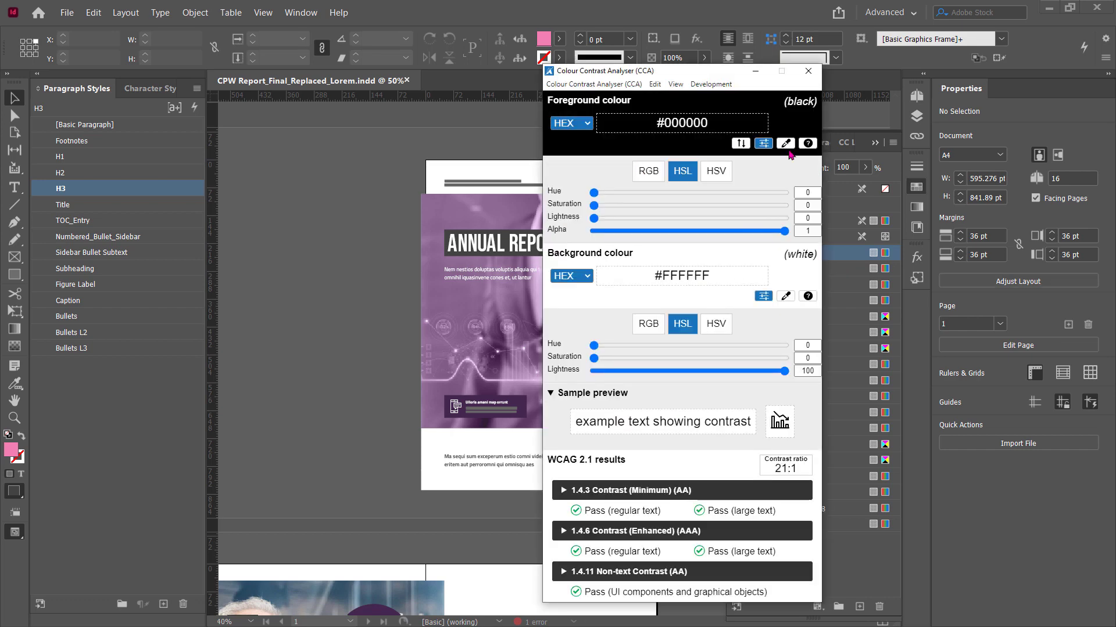
# Step: Sample the cover's purple as foreground, note its 2.8:1 fail against white, and close the analyser
pyautogui.press('F11')
pyautogui.click(476, 210)
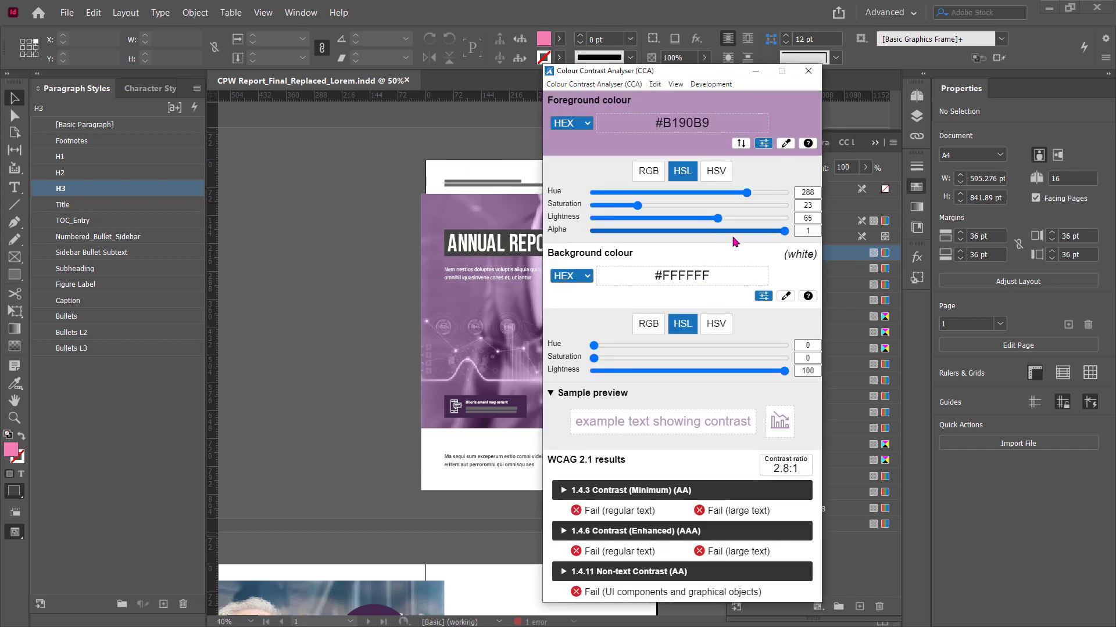
pyautogui.click(808, 70)
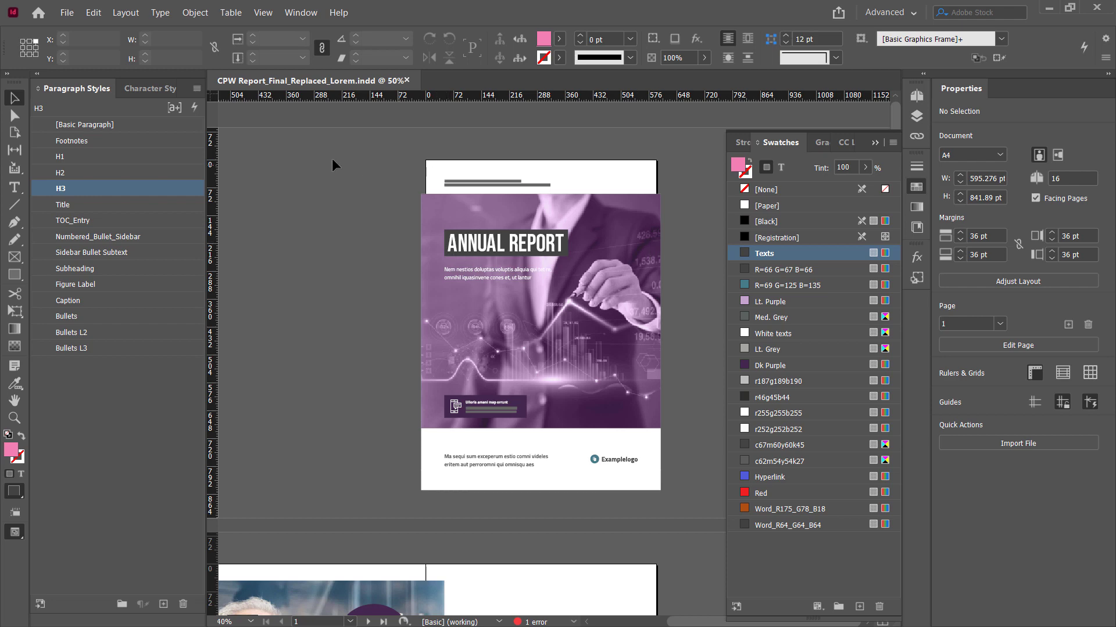
# Step: Show the Scripts panel and select AS_COLOR CONTRAST VALIDATOR_plus.jsx in the User > A11y folder
pyautogui.click(301, 13)
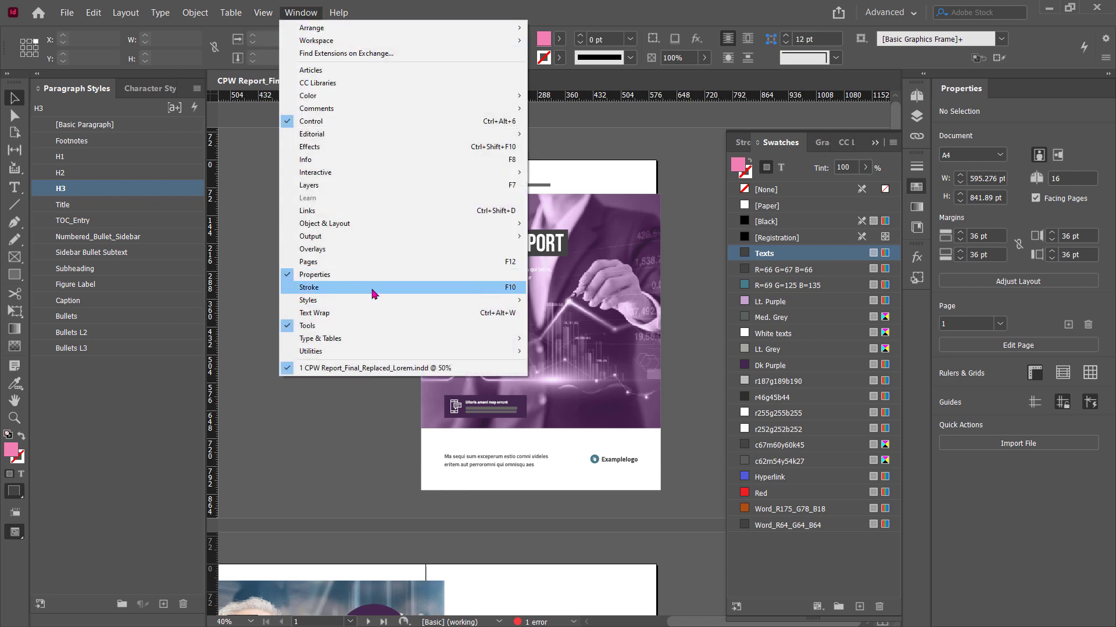
pyautogui.moveTo(368, 351)
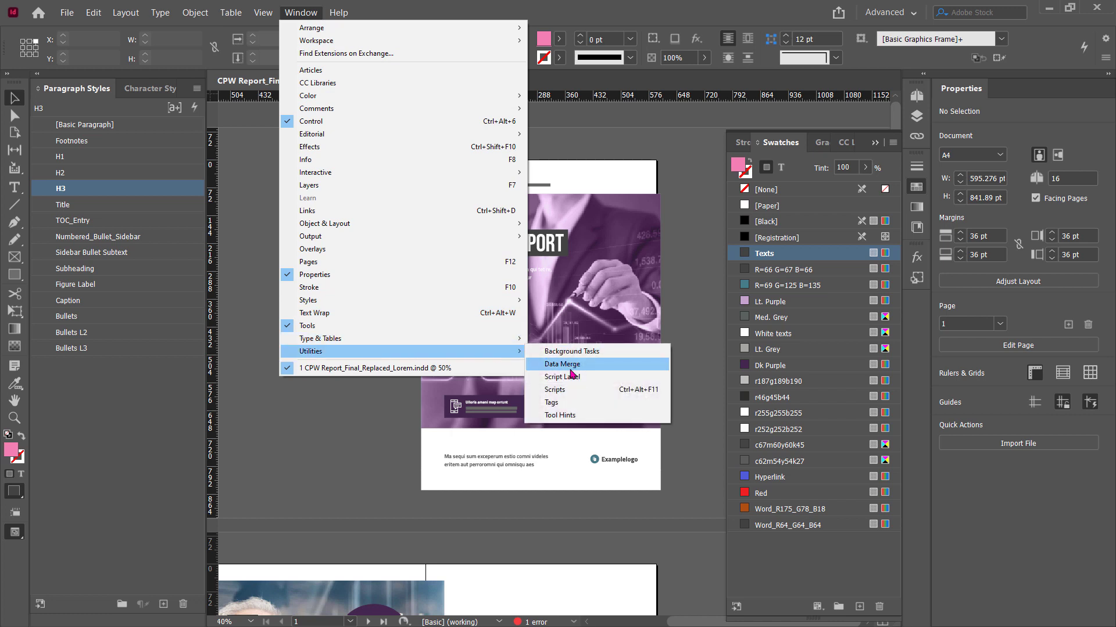
pyautogui.click(561, 386)
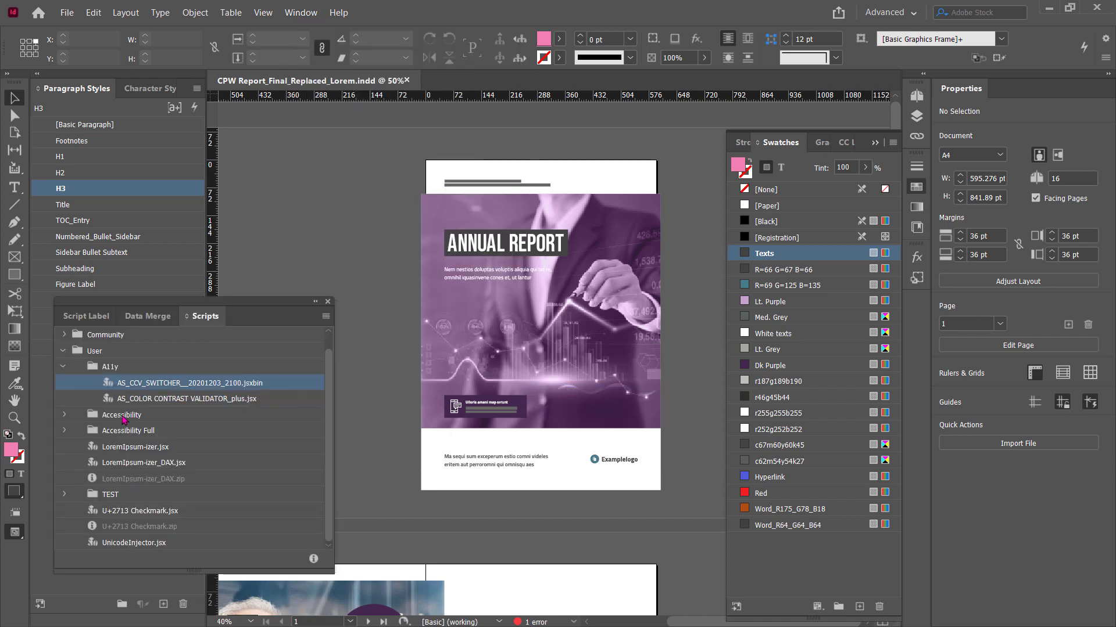
pyautogui.click(203, 400)
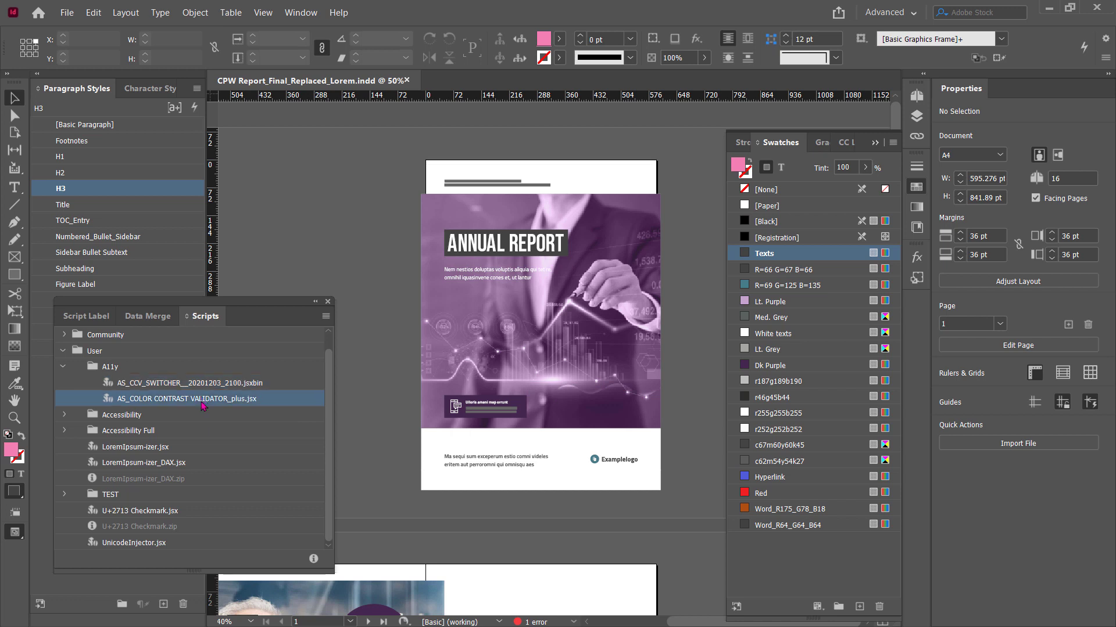
# Step: Run AS_COLOR CONTRAST VALIDATOR_plus.jsx comparing All swatches to build a contrast table in a new document
pyautogui.doubleClick(203, 400)
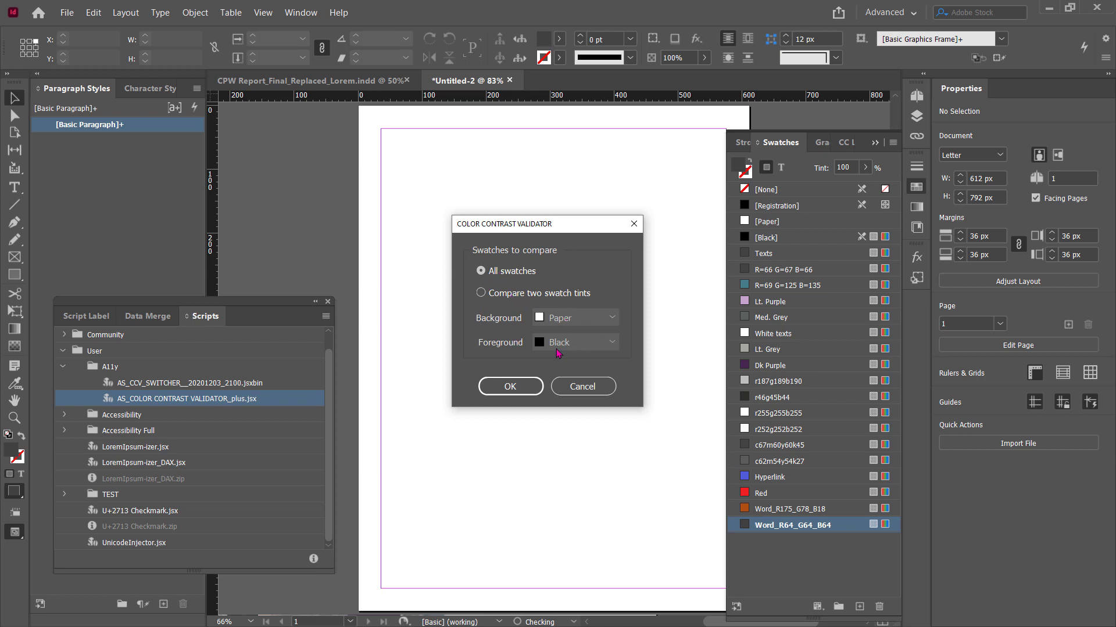
pyautogui.click(505, 388)
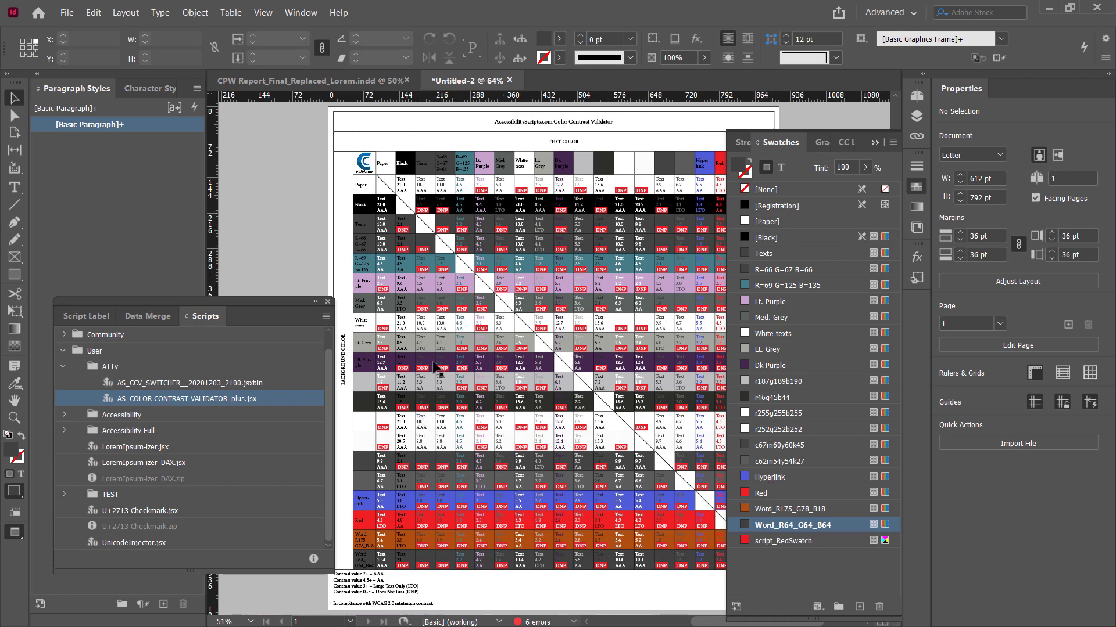
# Step: Zoom out to see the whole contrast grid and collapse the Swatches panel into the dock
pyautogui.hotkey('ctrl', '-')
pyautogui.click(874, 142)
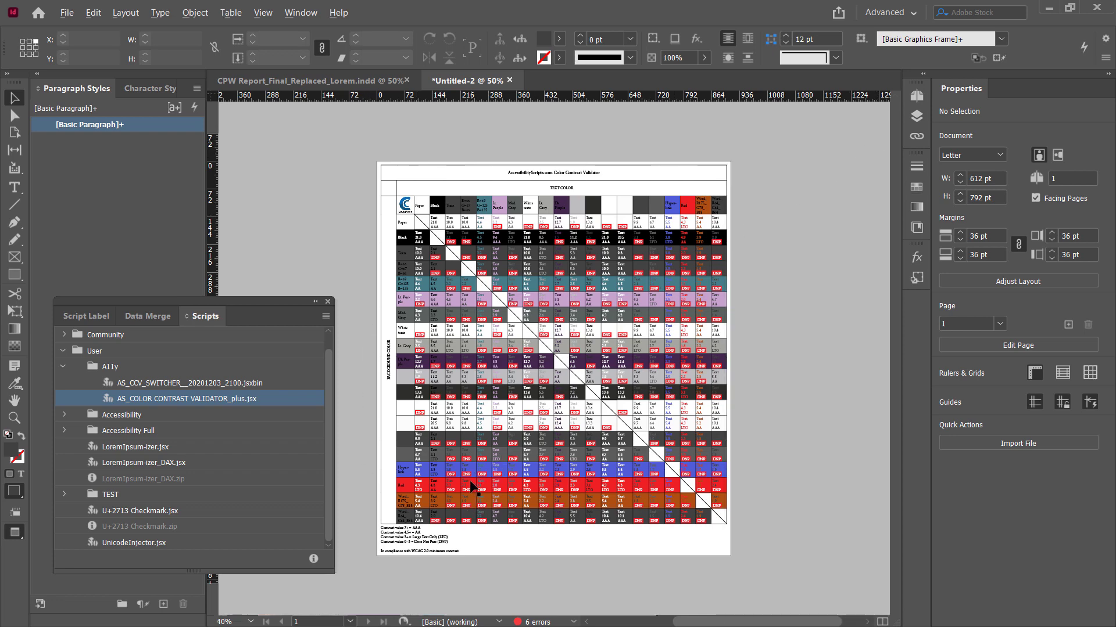
pyautogui.scroll(2, 469, 476)
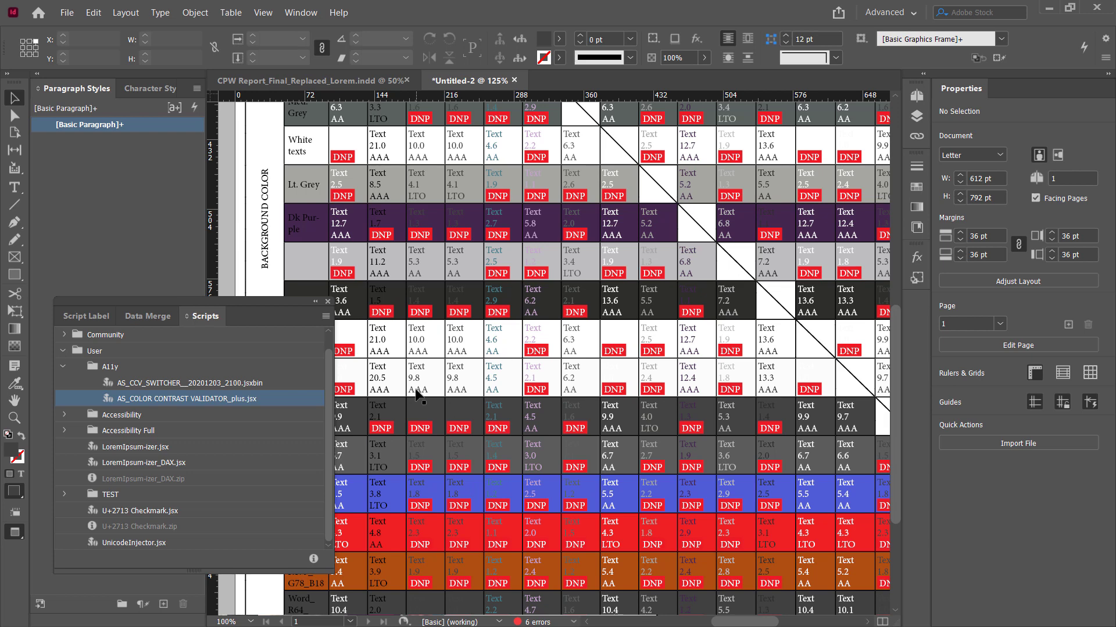
pyautogui.scroll(3, 389, 268)
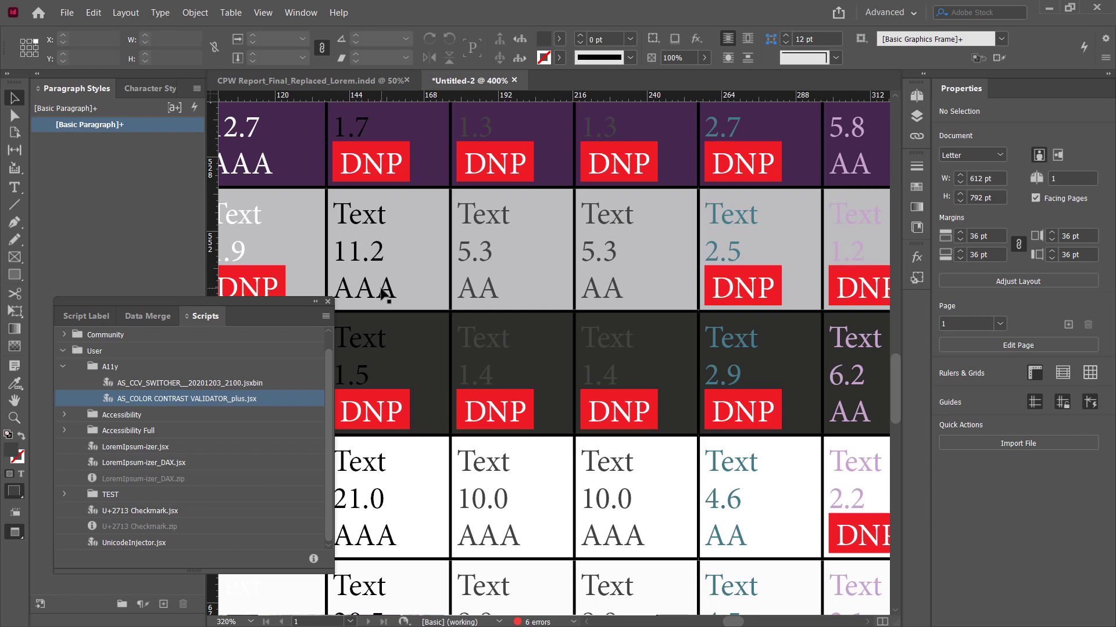
pyautogui.scroll(-4, 484, 376)
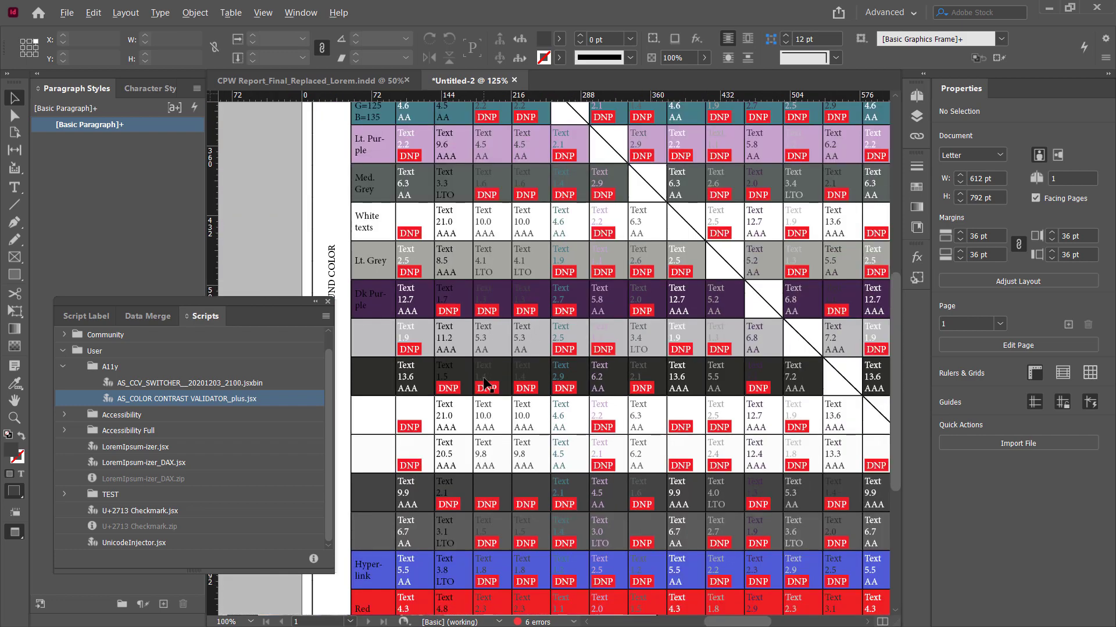
pyautogui.scroll(-2, 483, 382)
pyautogui.scroll(-1, 379, 431)
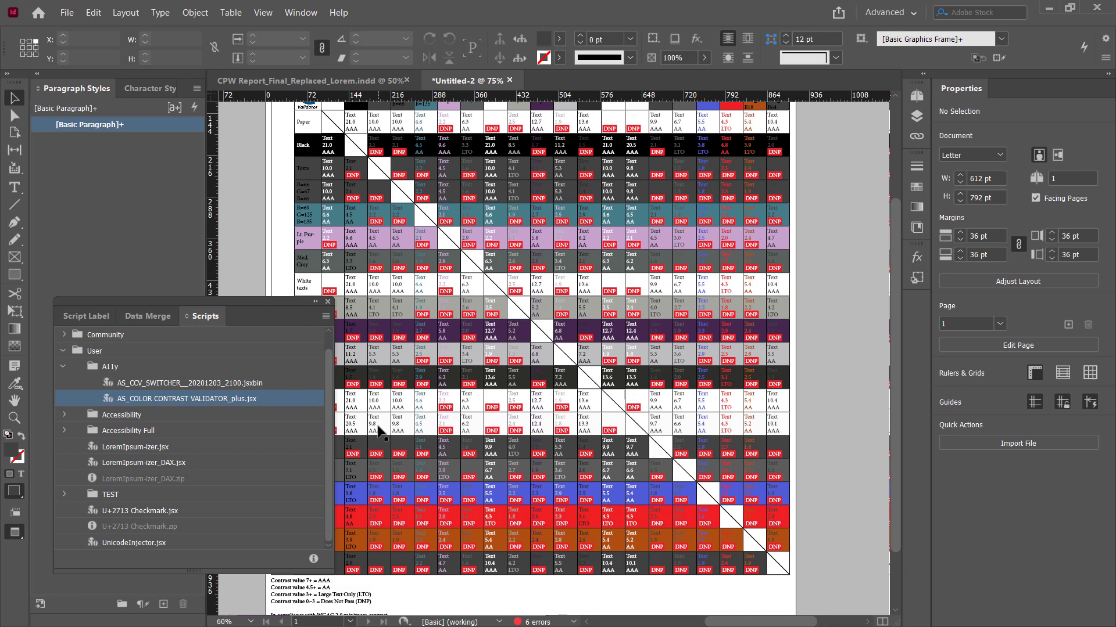
pyautogui.scroll(3, 379, 431)
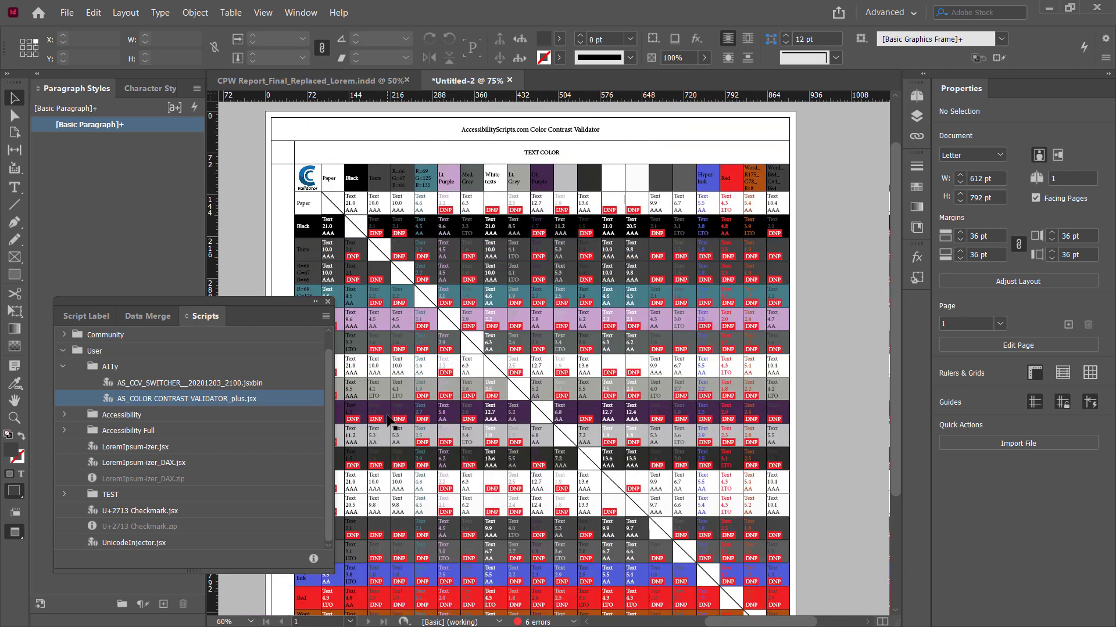
pyautogui.scroll(-1, 388, 418)
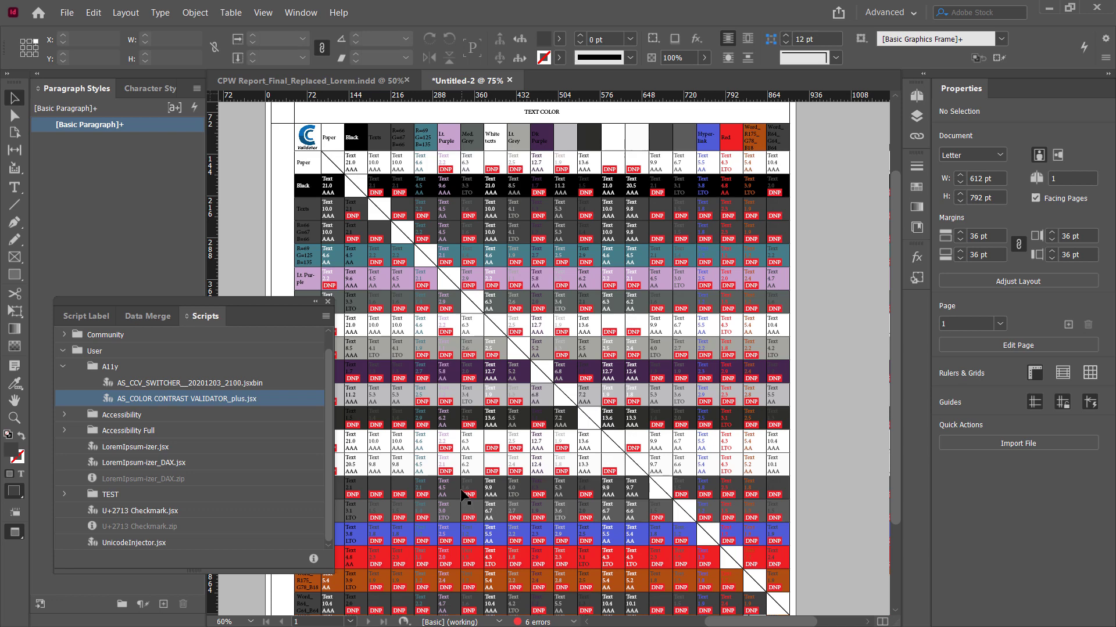
pyautogui.click(206, 385)
# Step: Run AS_CCV_SWITCHER_20201203_2100.jsxbin to blank the failing DNP cells and acknowledge the Done alert
pyautogui.doubleClick(205, 384)
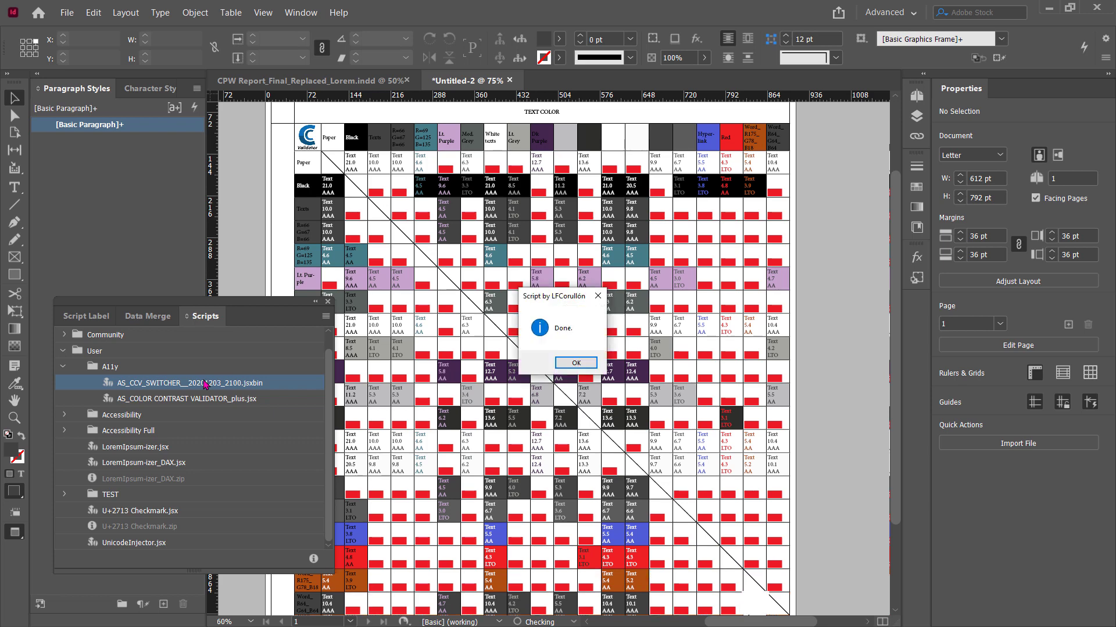
pyautogui.click(576, 363)
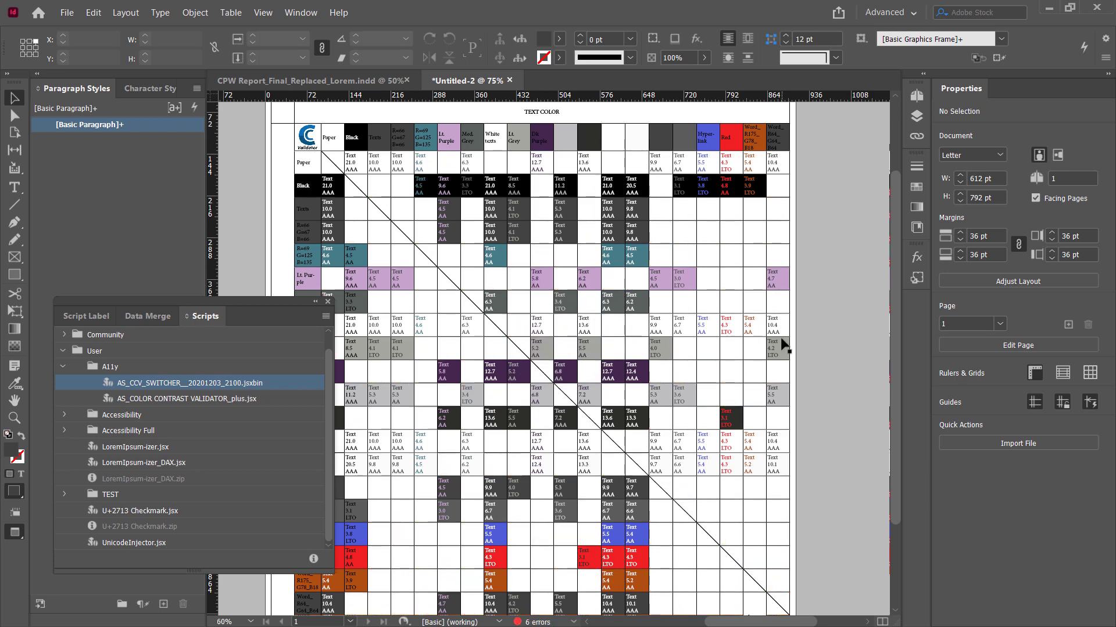
pyautogui.hotkey('ctrl', '-')
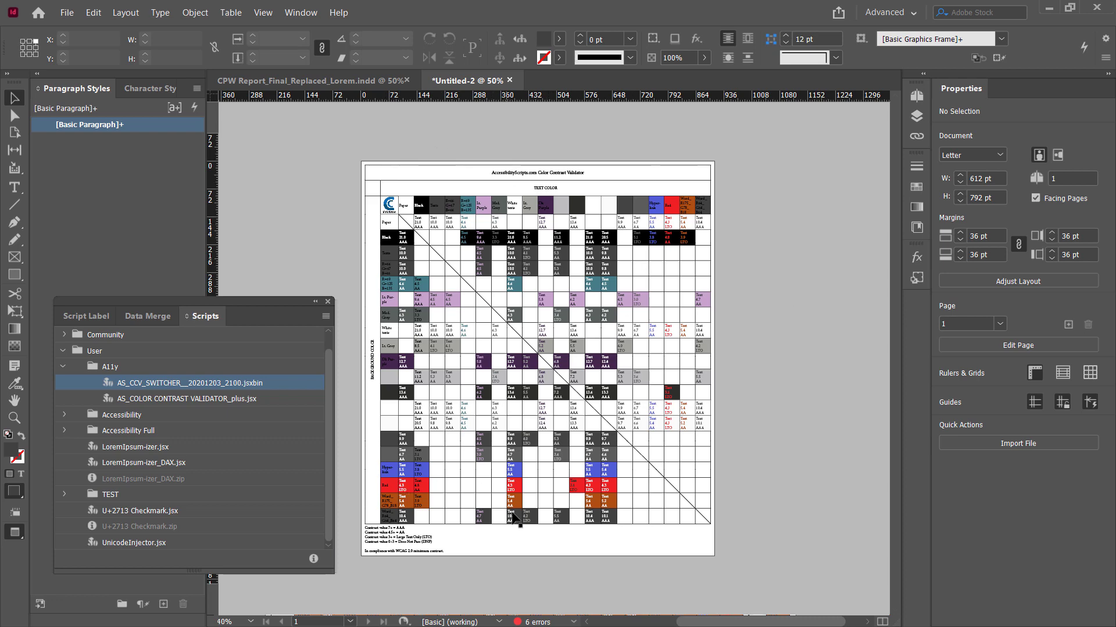
pyautogui.scroll(4, 601, 508)
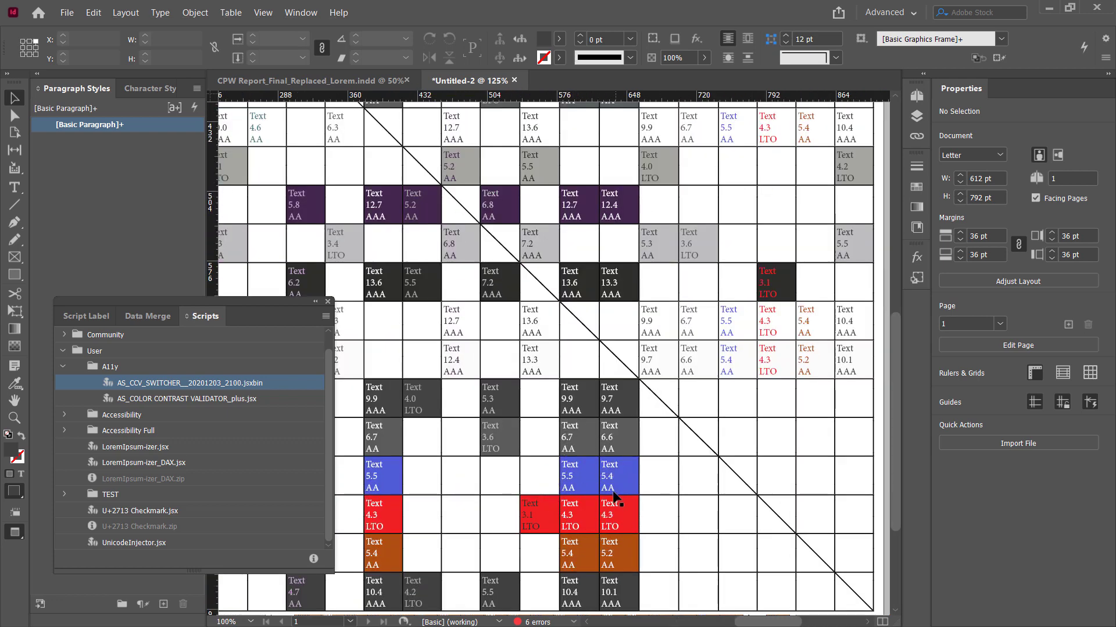
pyautogui.scroll(6, 612, 503)
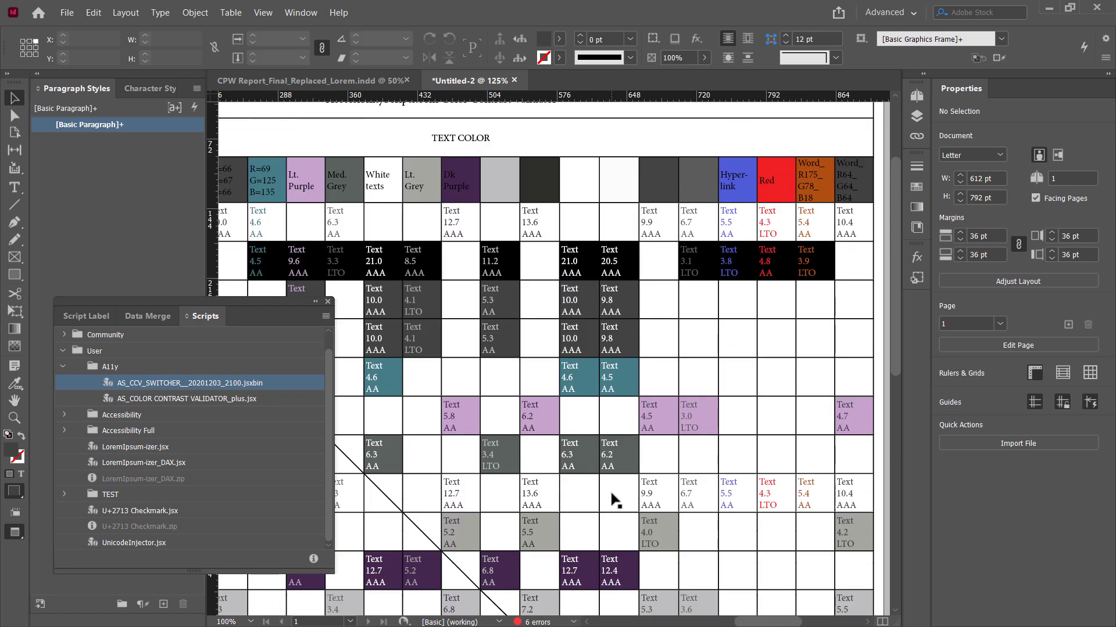
pyautogui.scroll(-1, 612, 501)
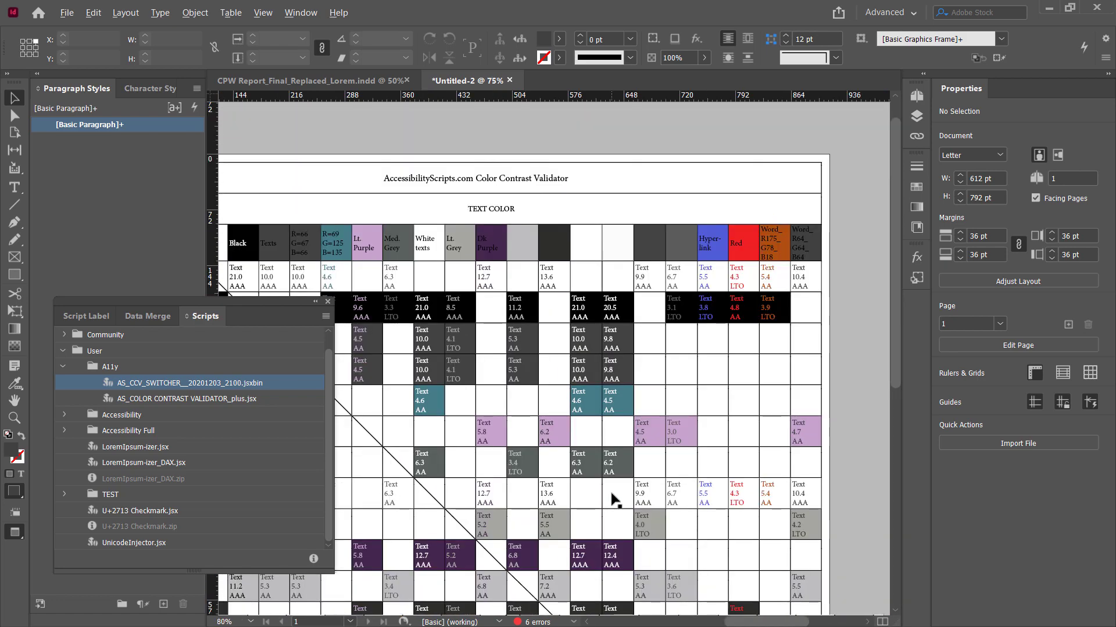
pyautogui.scroll(-1, 611, 501)
pyautogui.scroll(-1, 612, 500)
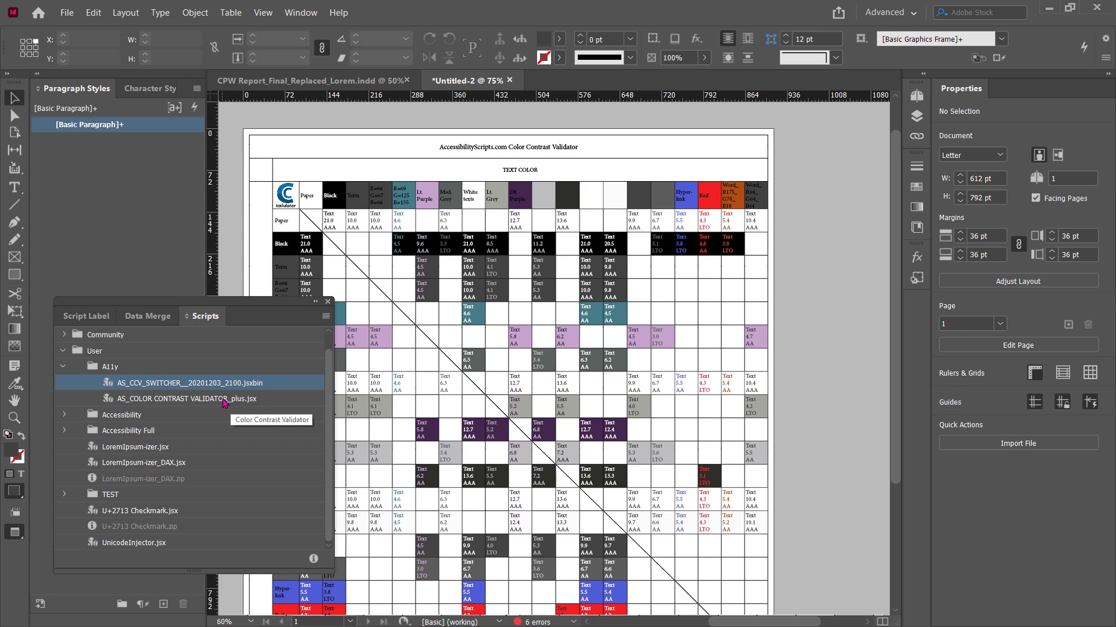
pyautogui.scroll(-3, 416, 416)
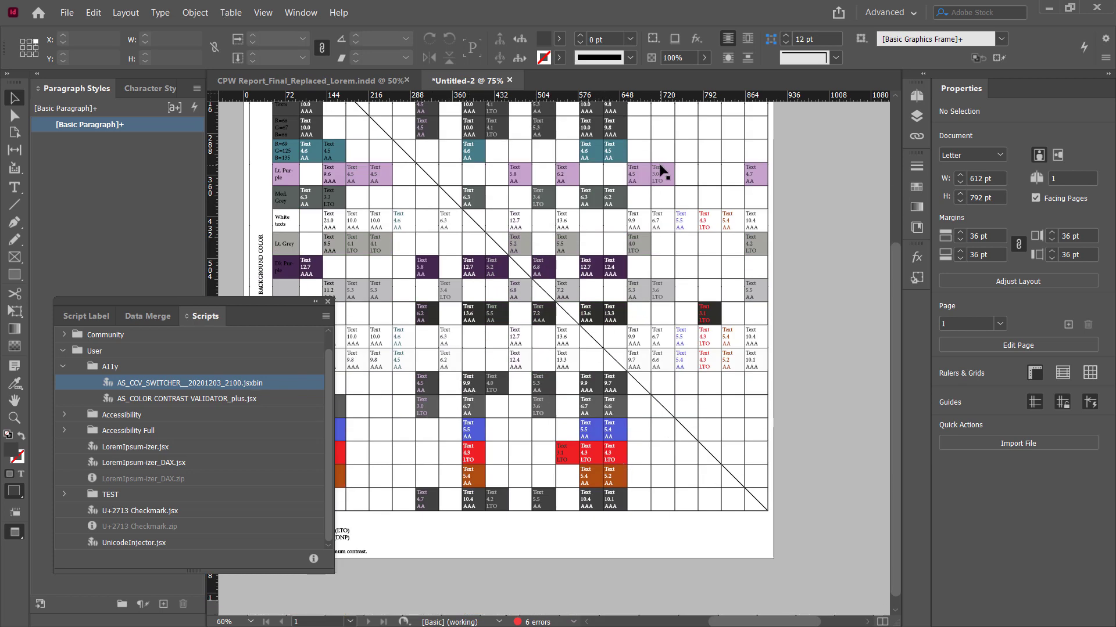
pyautogui.scroll(2, 605, 169)
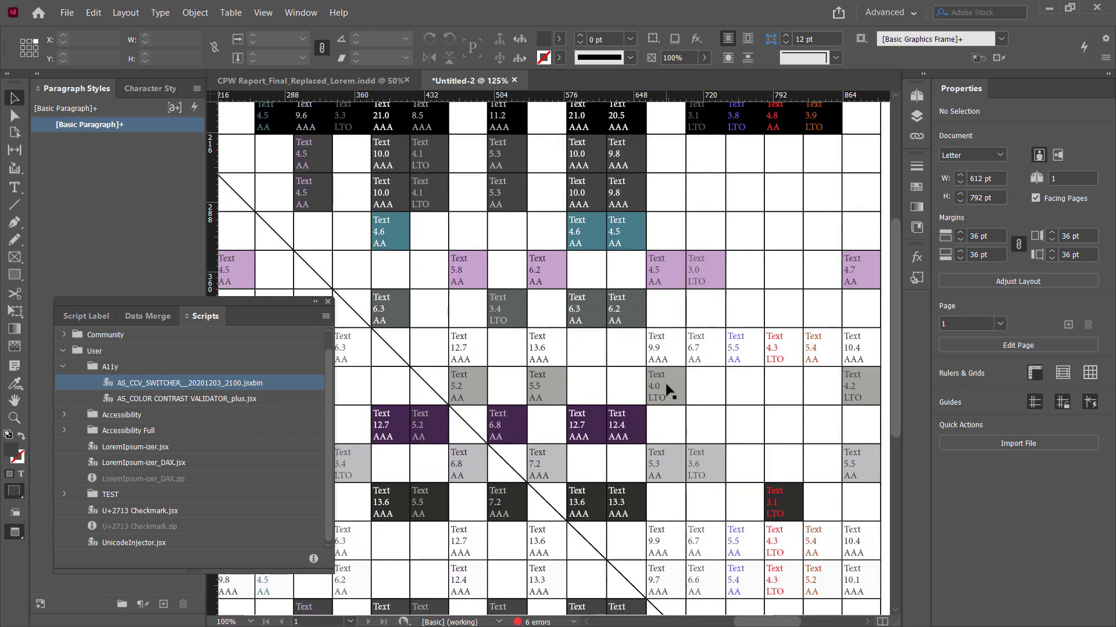
pyautogui.scroll(3, 637, 288)
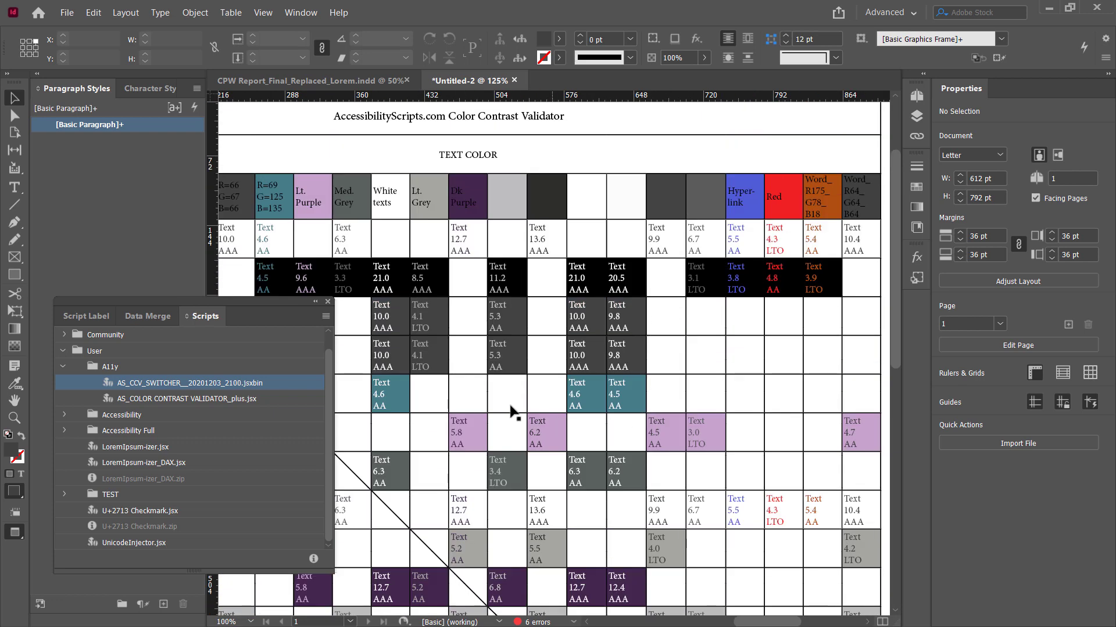
pyautogui.scroll(-1, 516, 406)
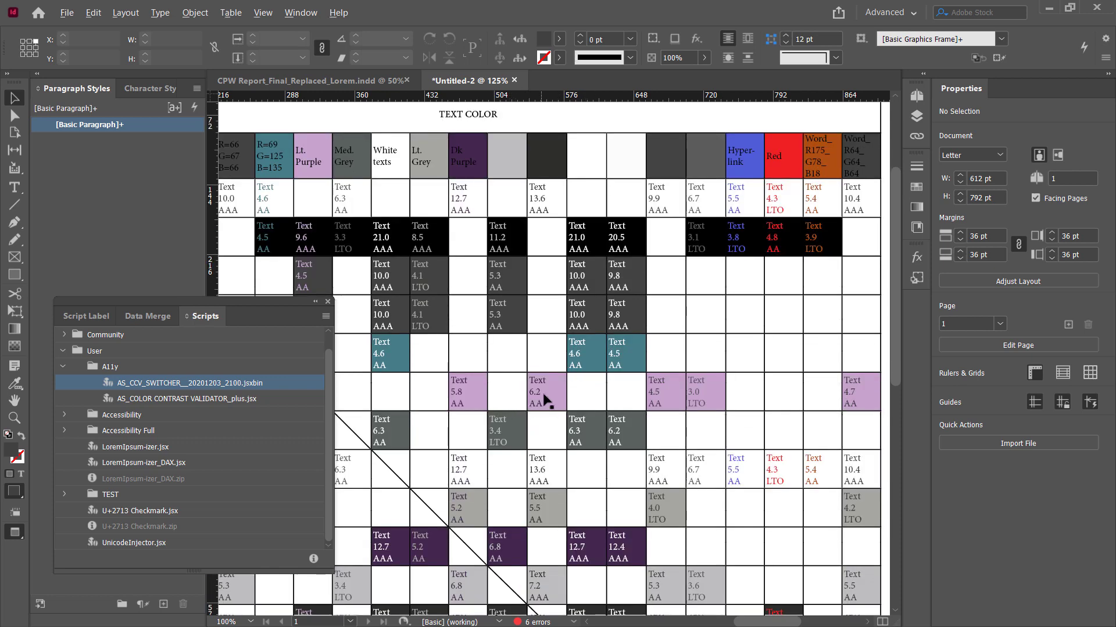
pyautogui.scroll(3, 541, 401)
pyautogui.scroll(3, 541, 408)
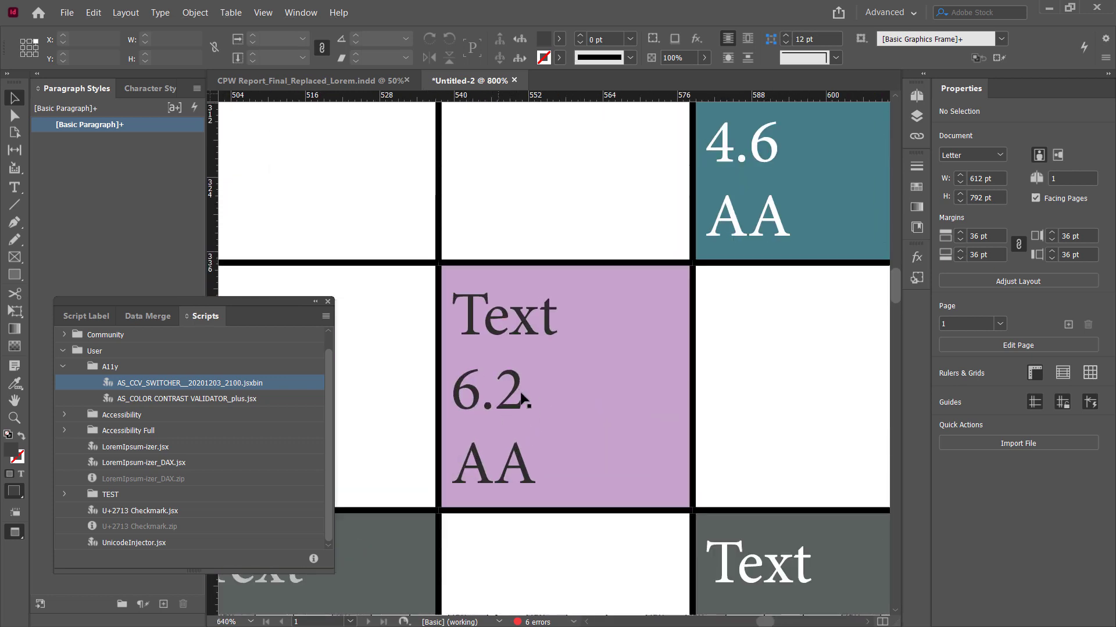
pyautogui.scroll(-5, 572, 397)
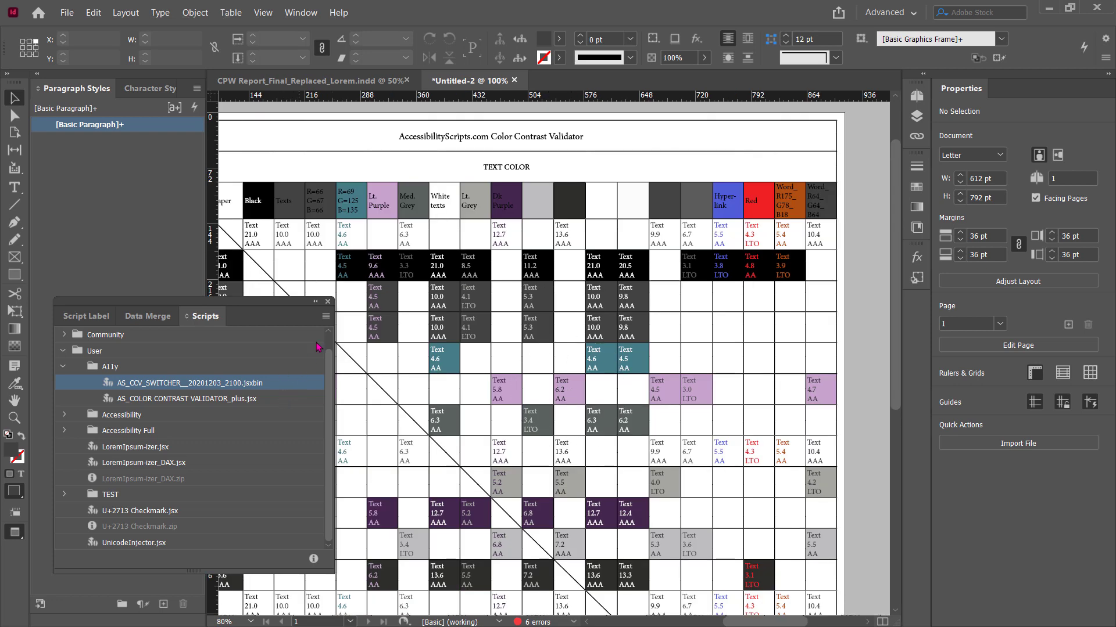
# Step: Close Untitled-2 without saving and run AS_COLOR CONTRAST VALIDATOR_plus.jsx again
pyautogui.click(514, 81)
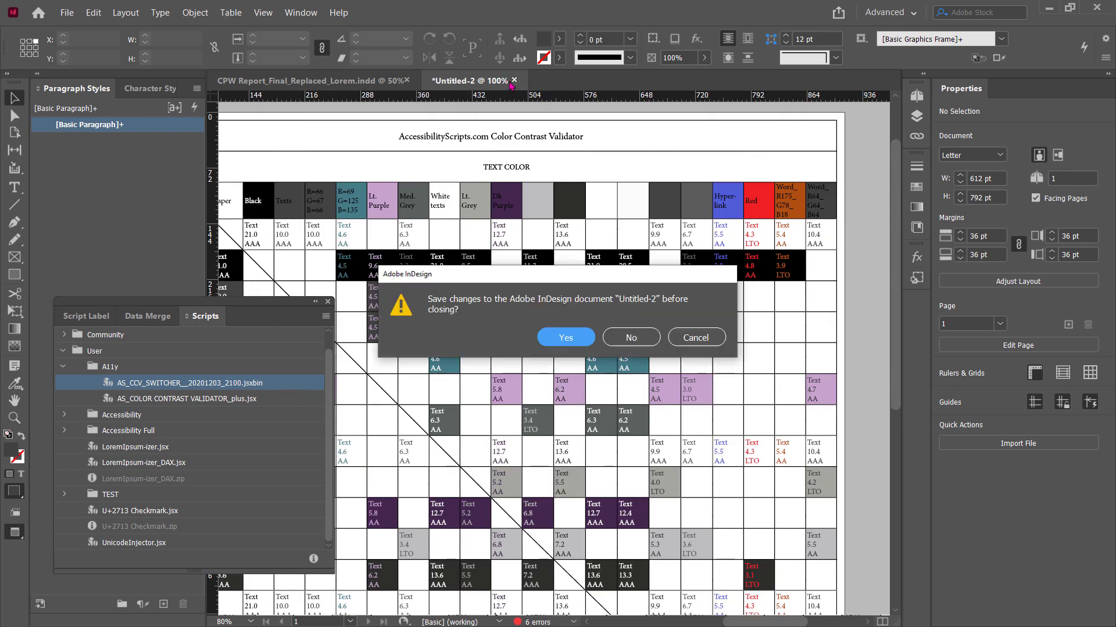
pyautogui.click(648, 338)
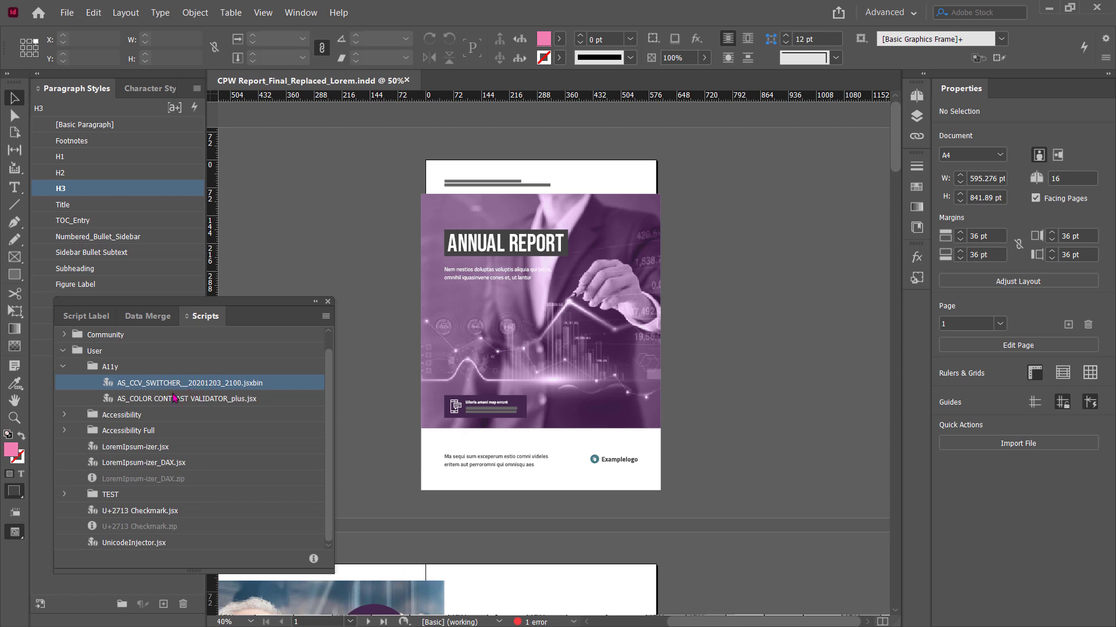
pyautogui.click(183, 401)
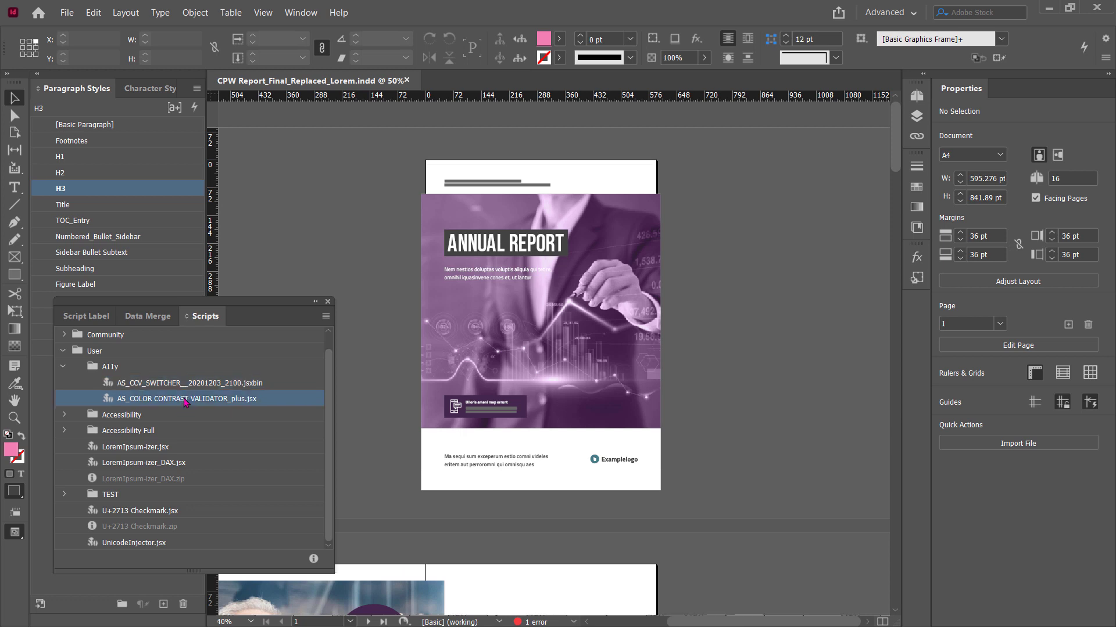
pyautogui.doubleClick(185, 401)
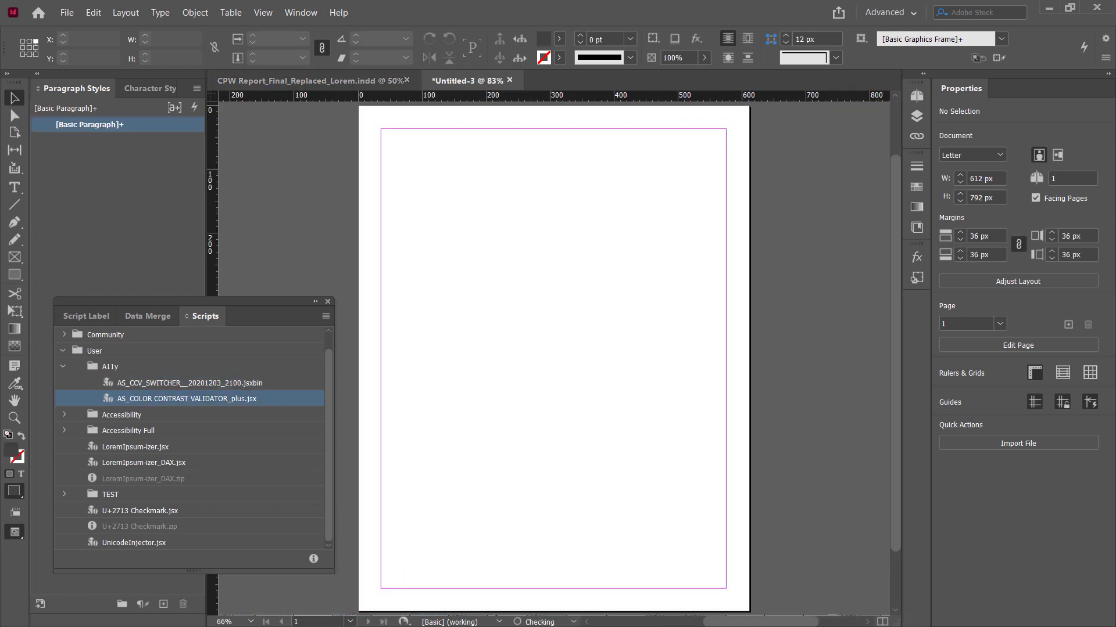
# Step: Choose Compare two swatch tints with Dk Purple background and Med. Grey foreground, then build the grid
pyautogui.moveTo(887, 321); pyautogui.dragTo(497, 212)
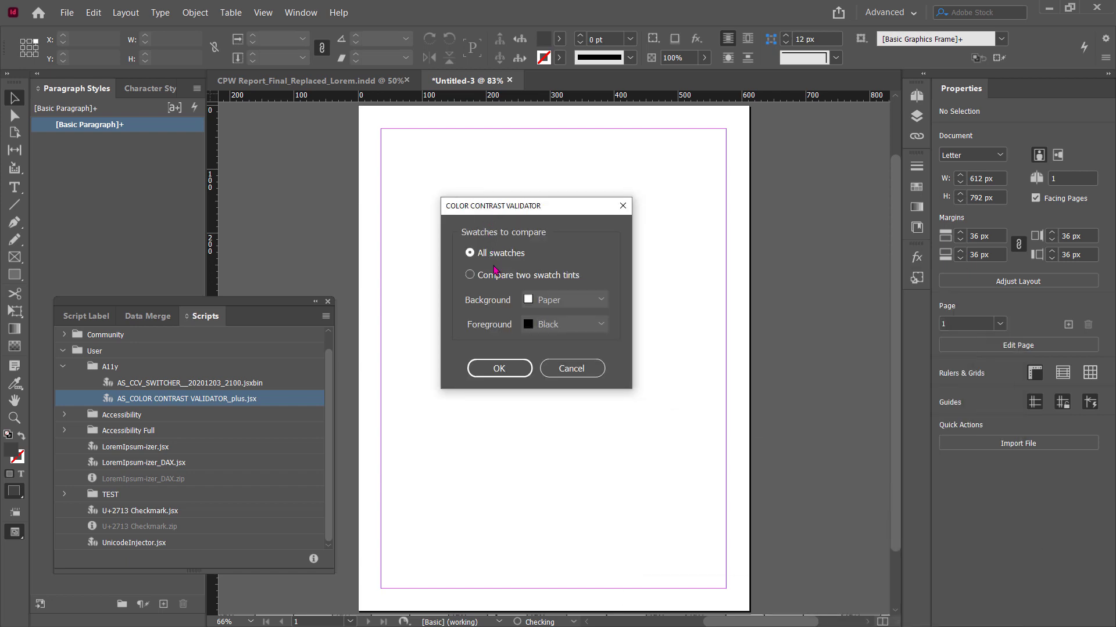
pyautogui.click(469, 276)
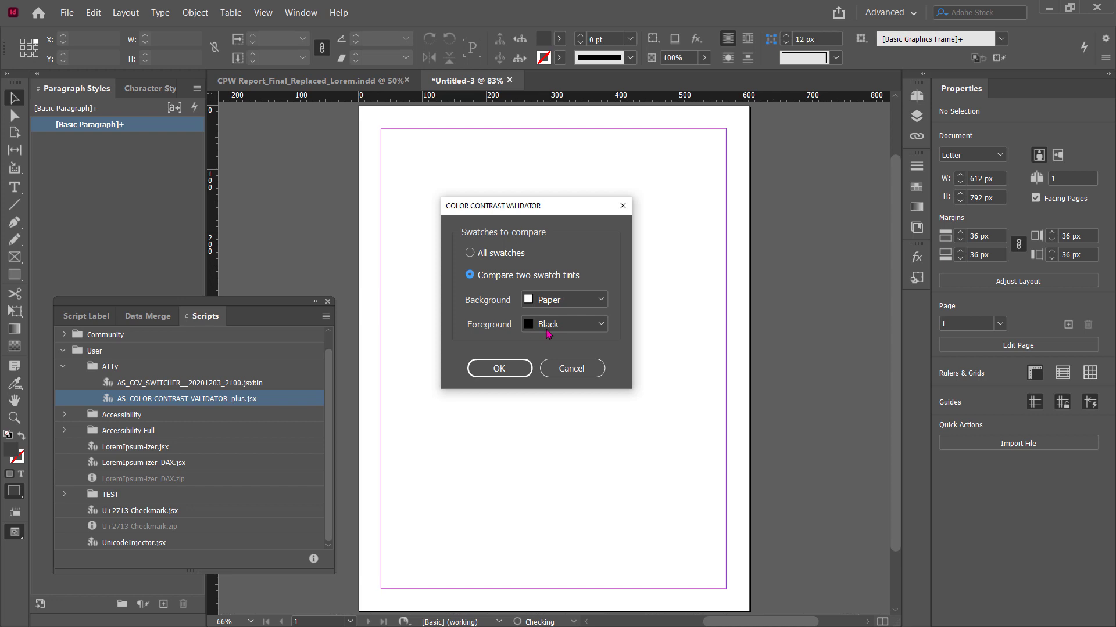
pyautogui.click(572, 301)
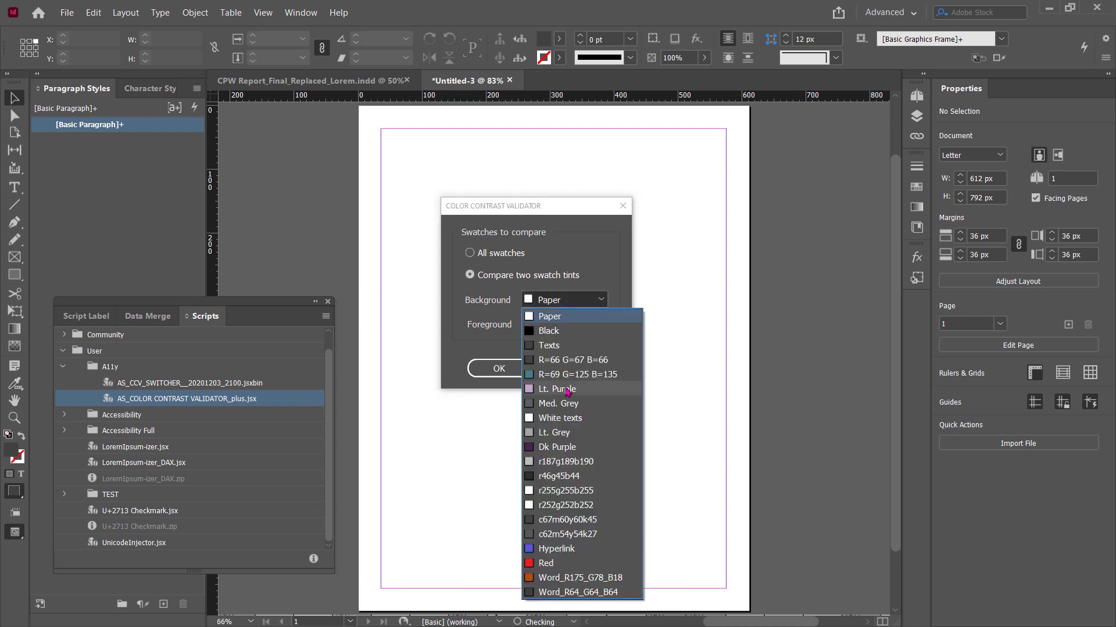
pyautogui.click(566, 389)
pyautogui.click(573, 324)
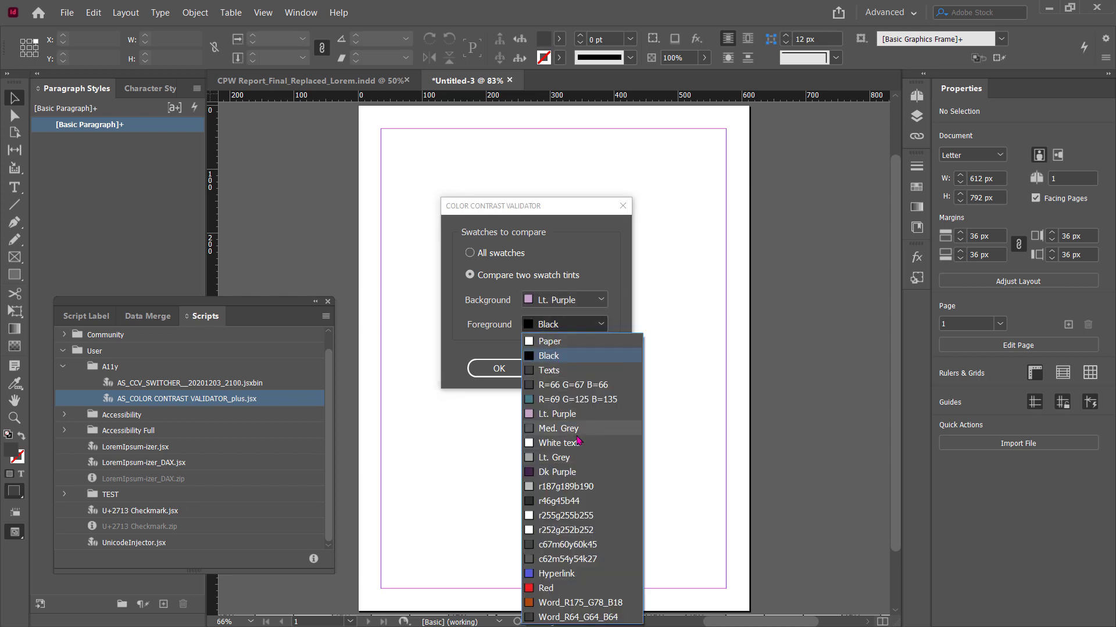
pyautogui.click(578, 435)
pyautogui.click(566, 299)
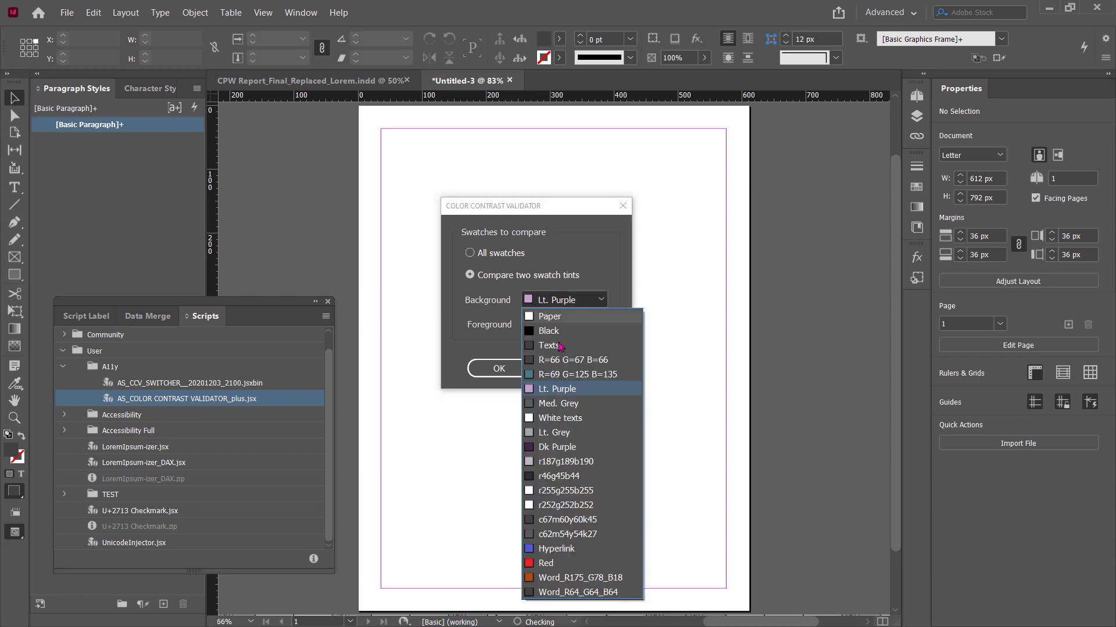
pyautogui.click(563, 446)
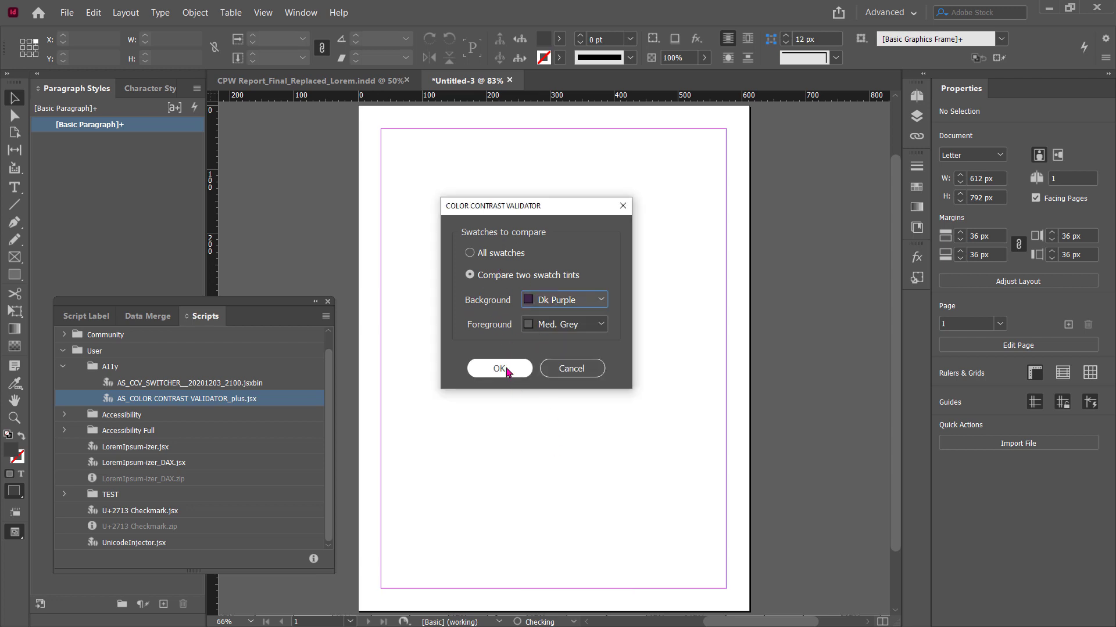
pyautogui.click(506, 369)
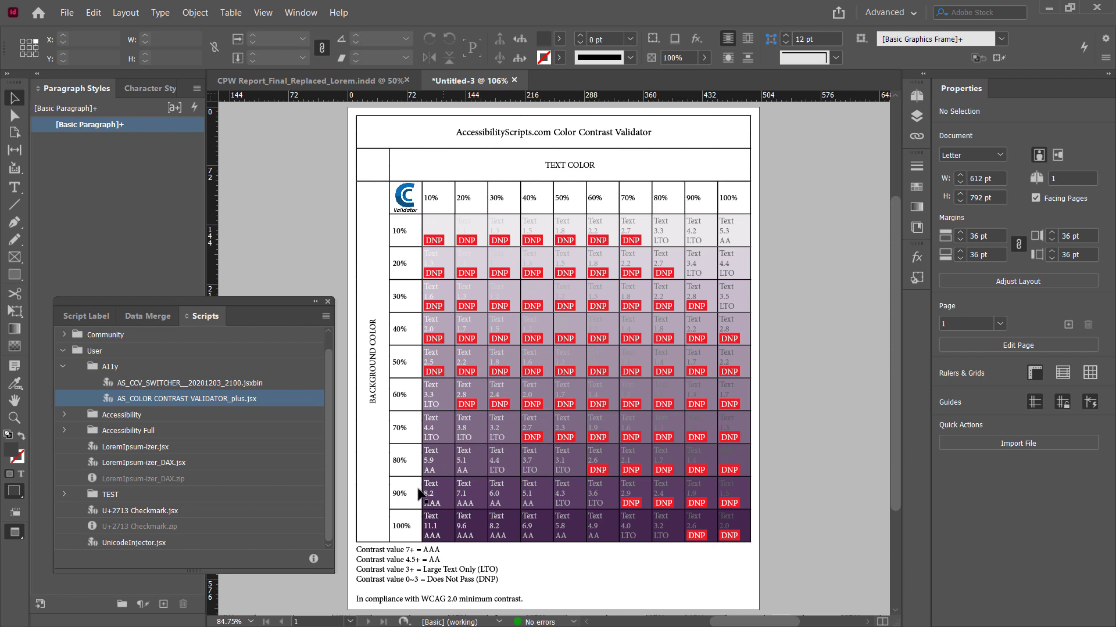
# Step: Select the AS_CCV_SWITCHER script in the Scripts panel
pyautogui.click(221, 387)
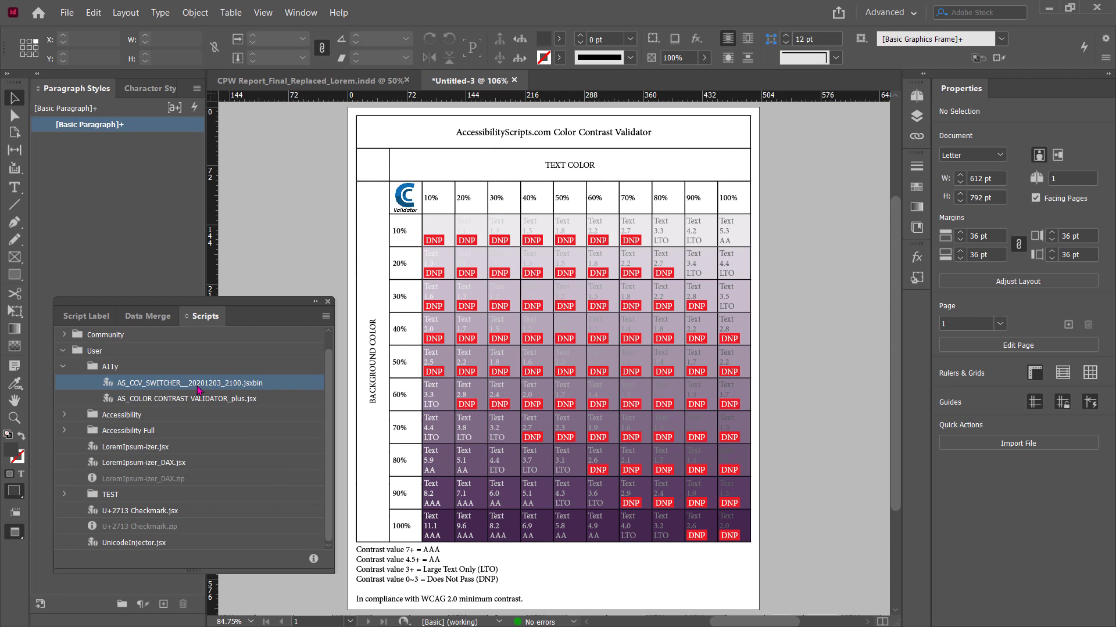
# Step: Run the AS_CCV_SWITCHER script to blank failing cells, then acknowledge its Done message
pyautogui.doubleClick(198, 385)
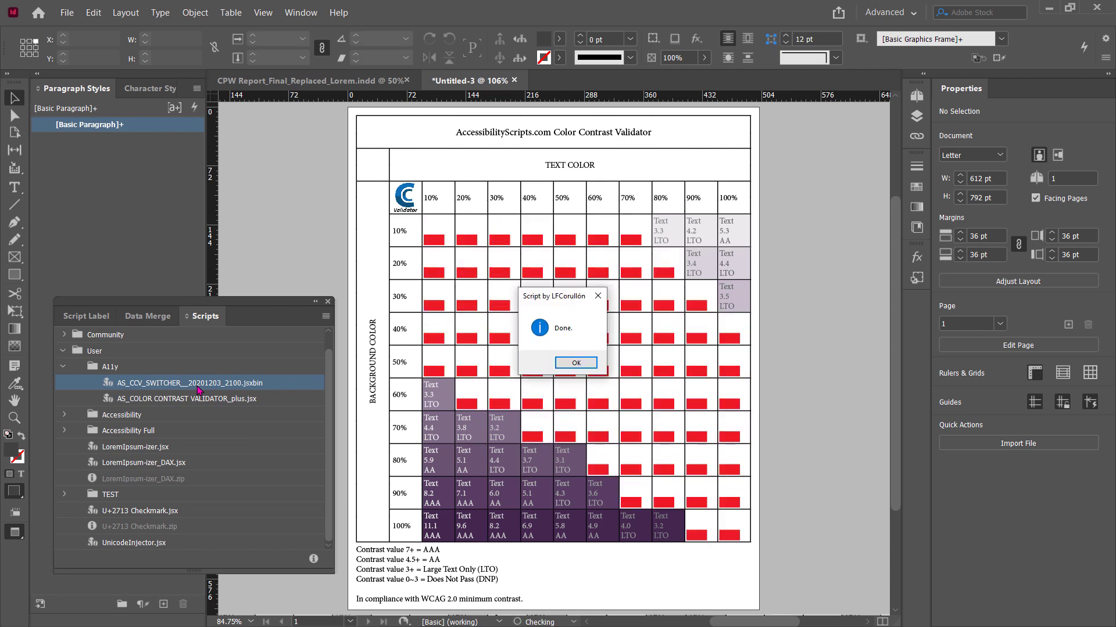
pyautogui.click(575, 363)
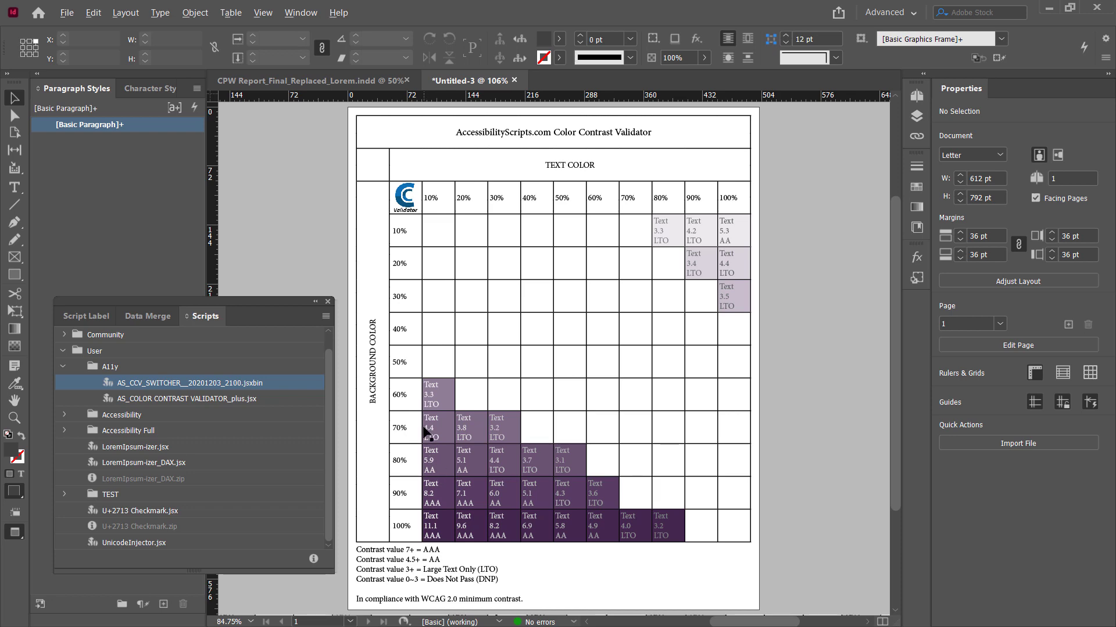
pyautogui.scroll(2, 427, 433)
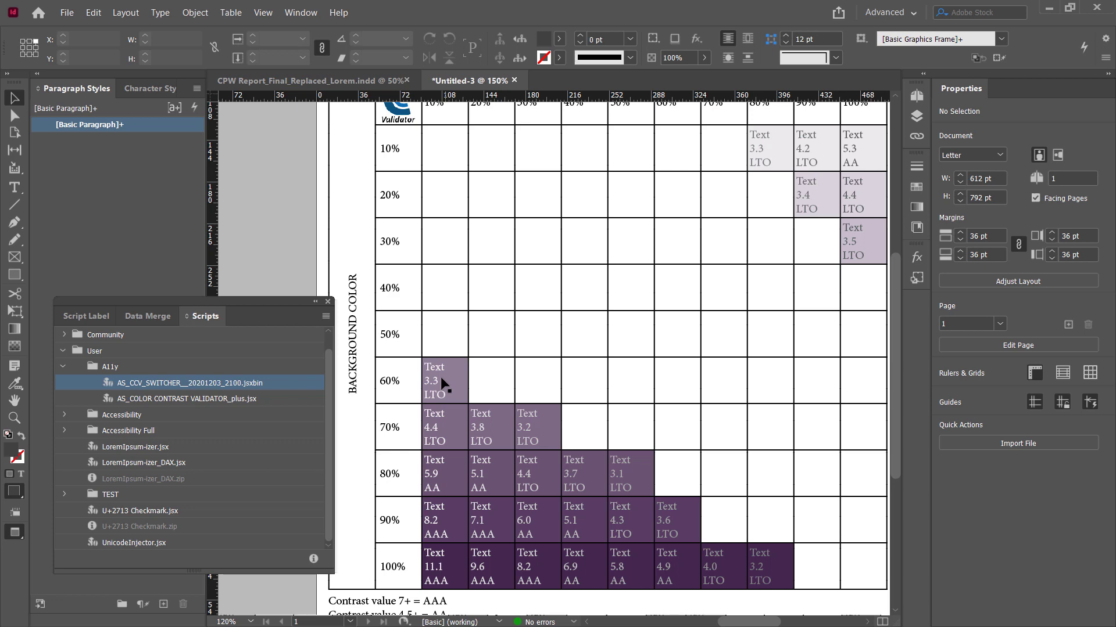
pyautogui.scroll(5, 439, 381)
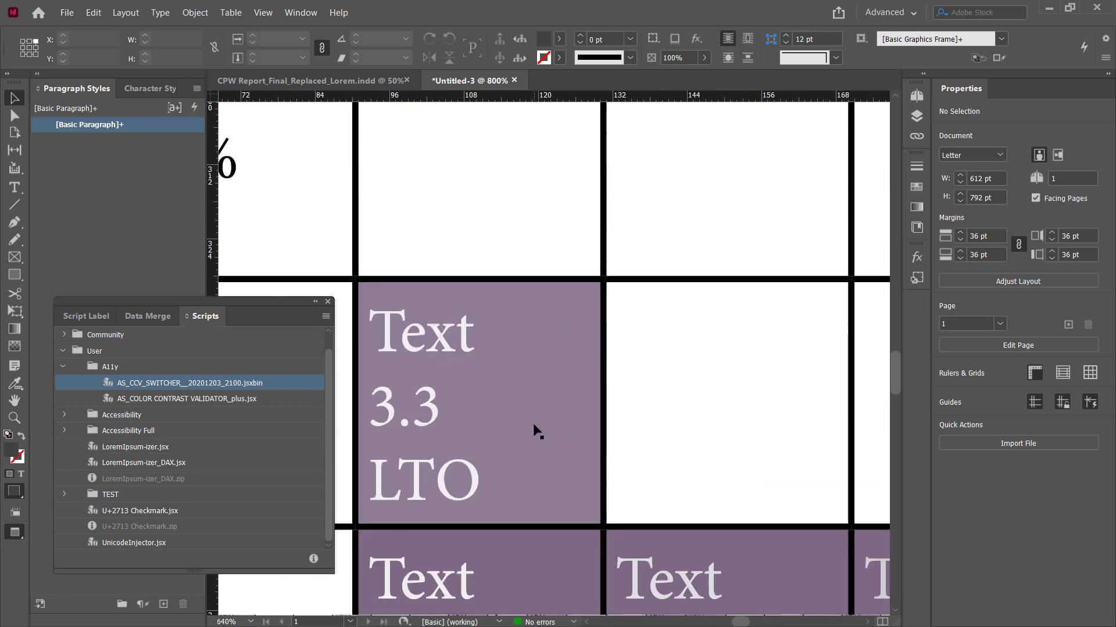
pyautogui.scroll(-3, 521, 422)
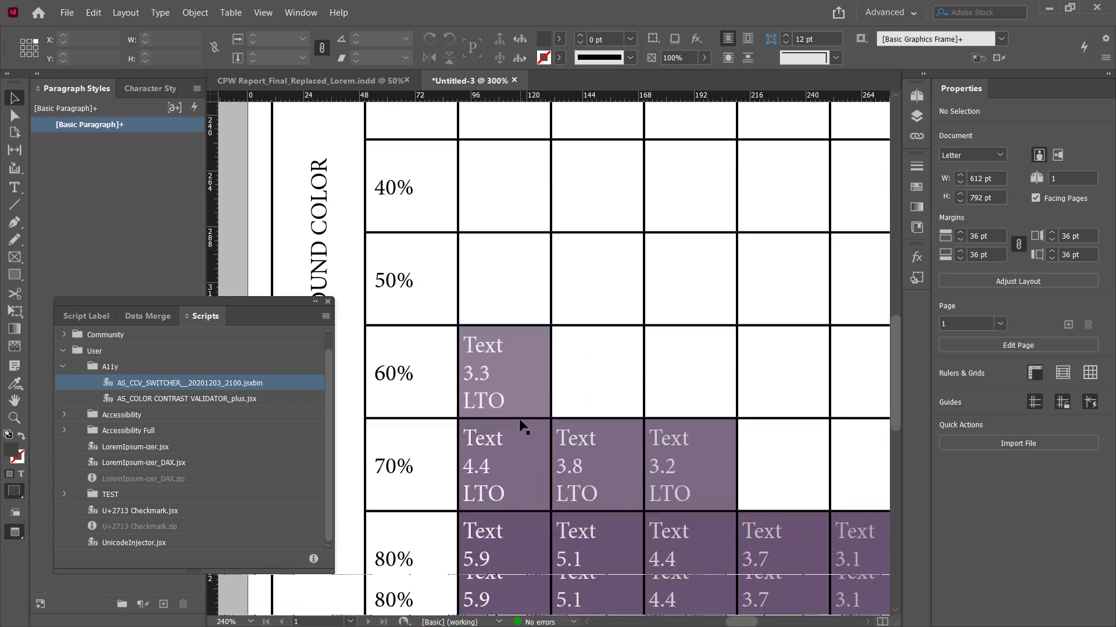
pyautogui.scroll(-2, 521, 427)
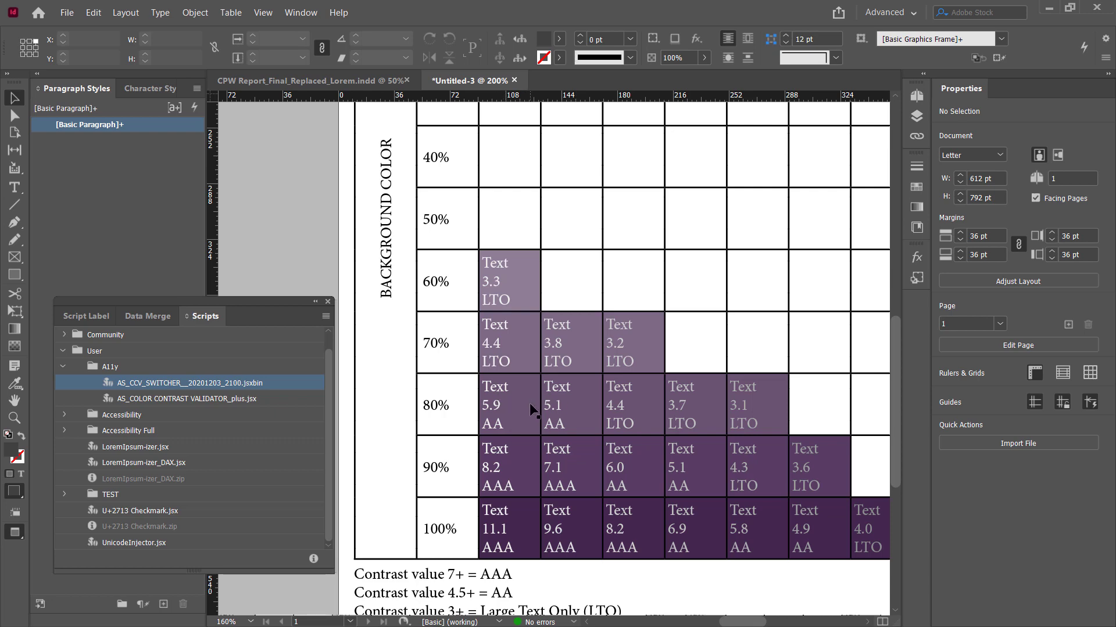
pyautogui.keyDown('alt'); pyautogui.scroll(-2, 454, 424); pyautogui.keyUp('alt')
pyautogui.keyDown('alt'); pyautogui.scroll(-1, 454, 424); pyautogui.keyUp('alt')
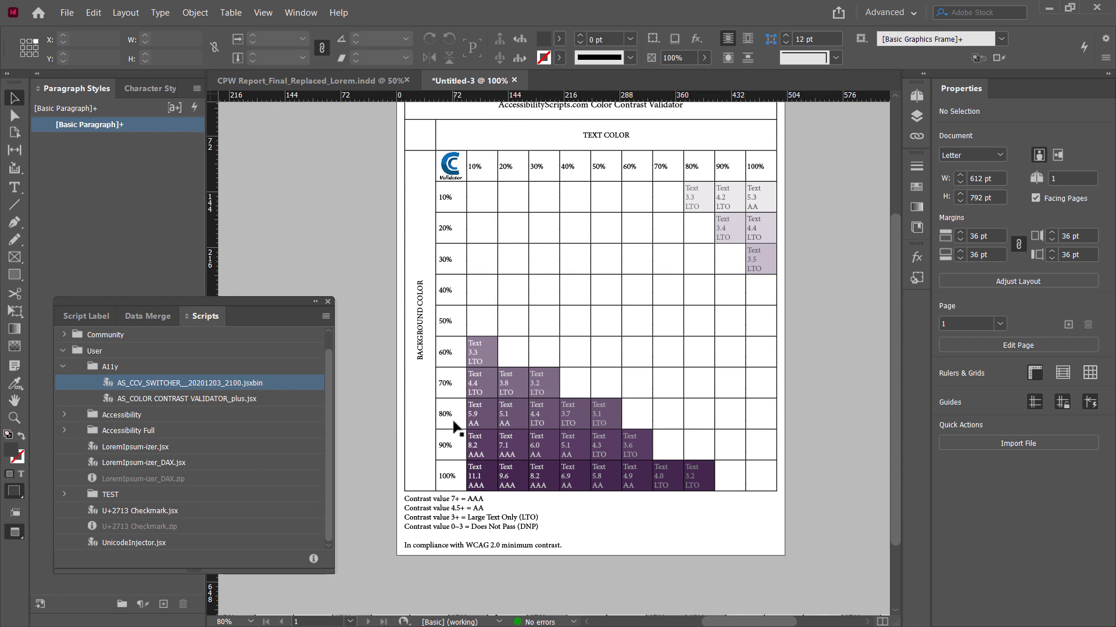